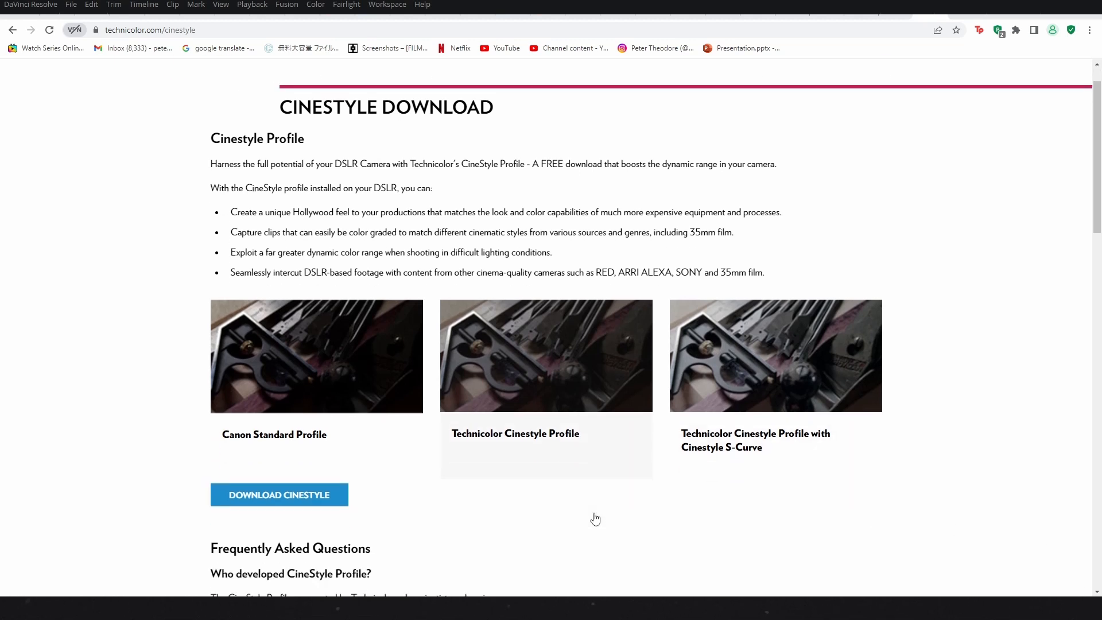
{"action": "scroll", "coordinate": [593, 517], "scroll_direction": "down", "scroll_amount": 3}
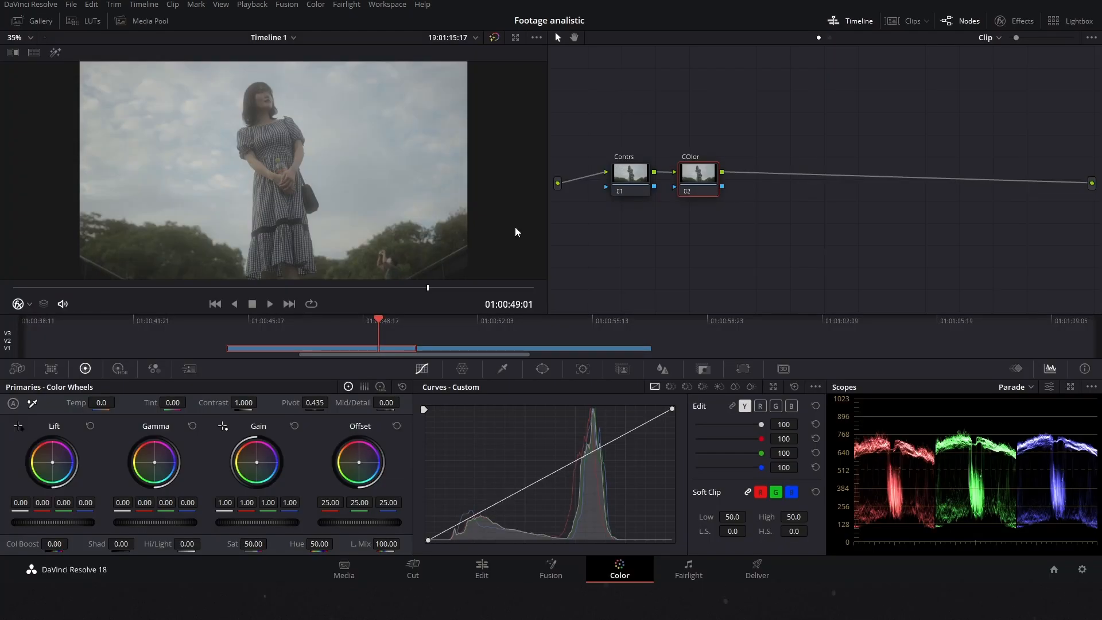
{"action": "left_click", "coordinate": [629, 175]}
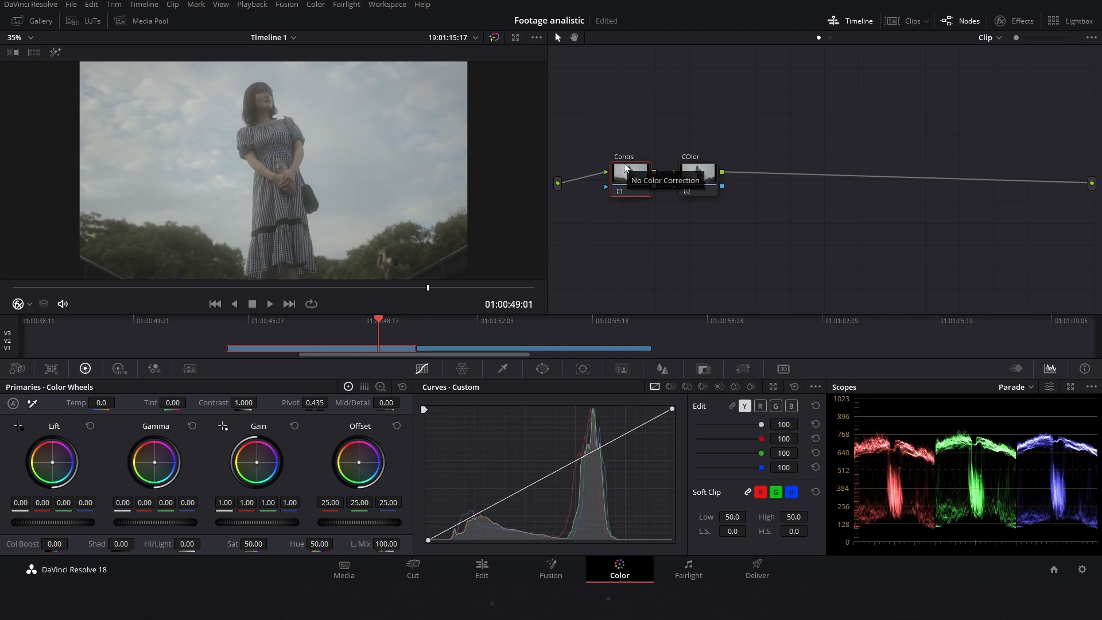
{"action": "left_click", "coordinate": [702, 181]}
{"action": "right_click", "coordinate": [701, 181]}
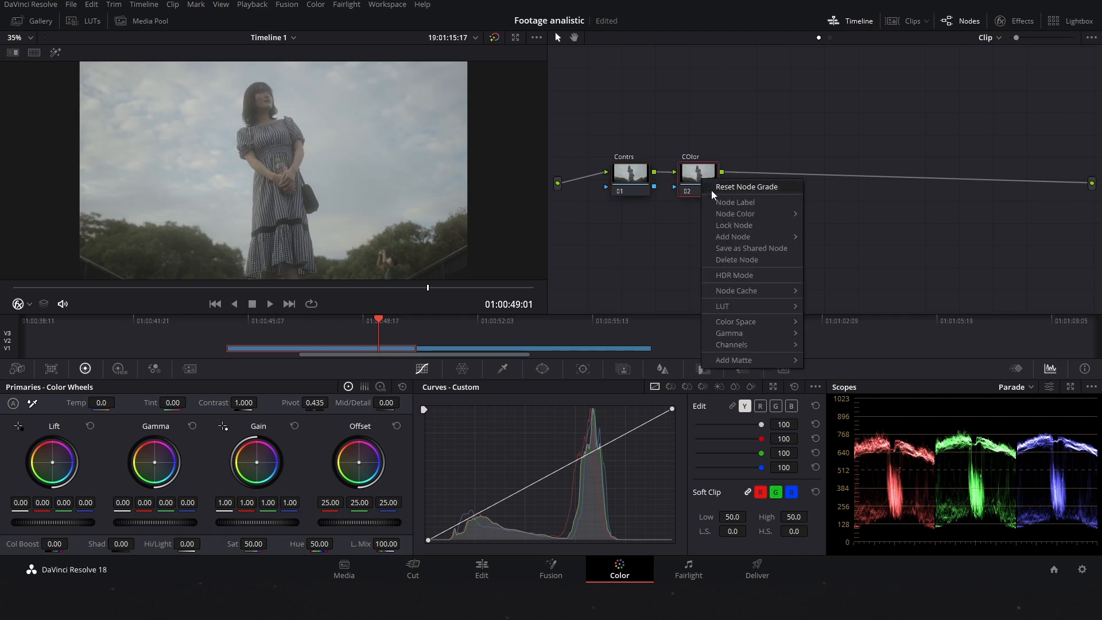
{"action": "mouse_move", "coordinate": [736, 238]}
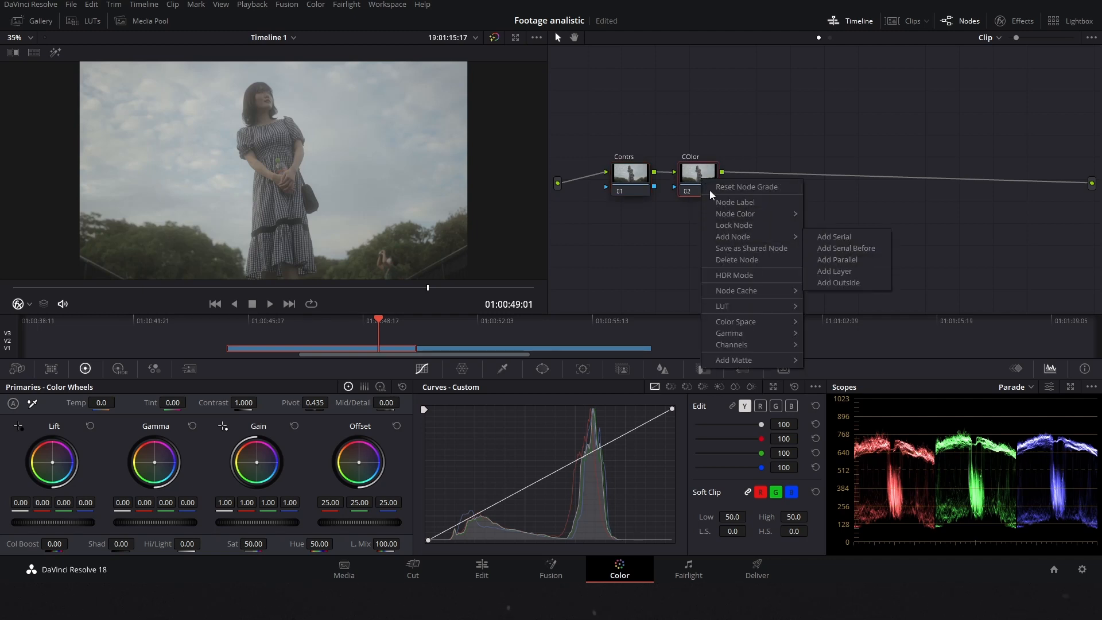
{"action": "left_click", "coordinate": [696, 176]}
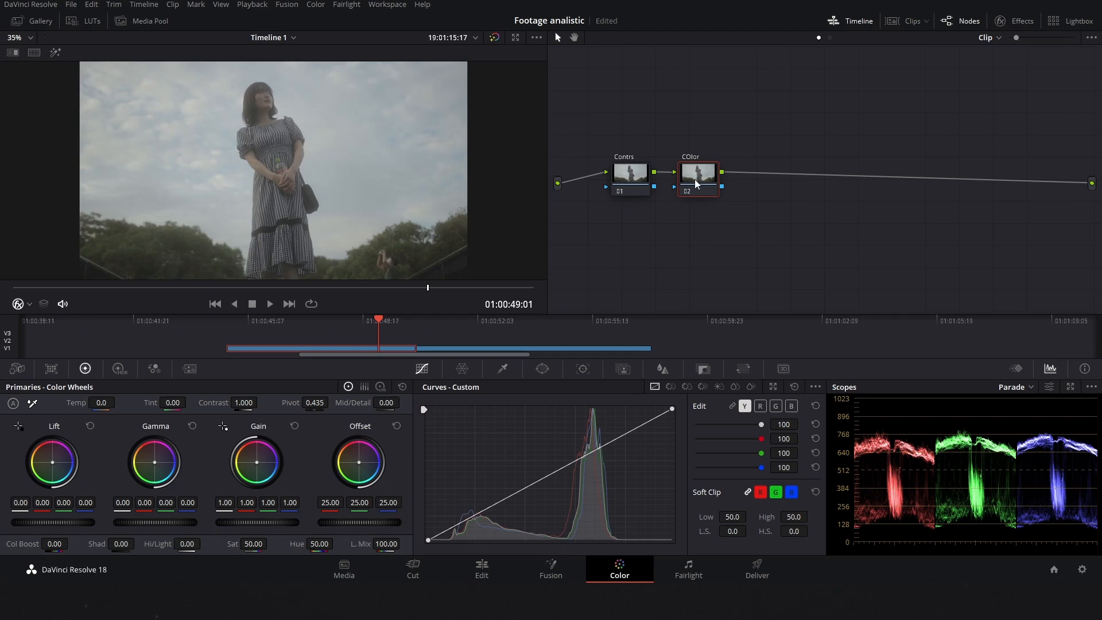
- Relabel the second node in the graph as Color
{"action": "right_click", "coordinate": [694, 182]}
{"action": "left_click", "coordinate": [721, 200]}
{"action": "type", "text": "Color"}
{"action": "left_click", "coordinate": [630, 185]}
- Search the effects library for "color" and apply Color Space Transform to the Color node
{"action": "left_click", "coordinate": [712, 188]}
{"action": "left_click", "coordinate": [1013, 21]}
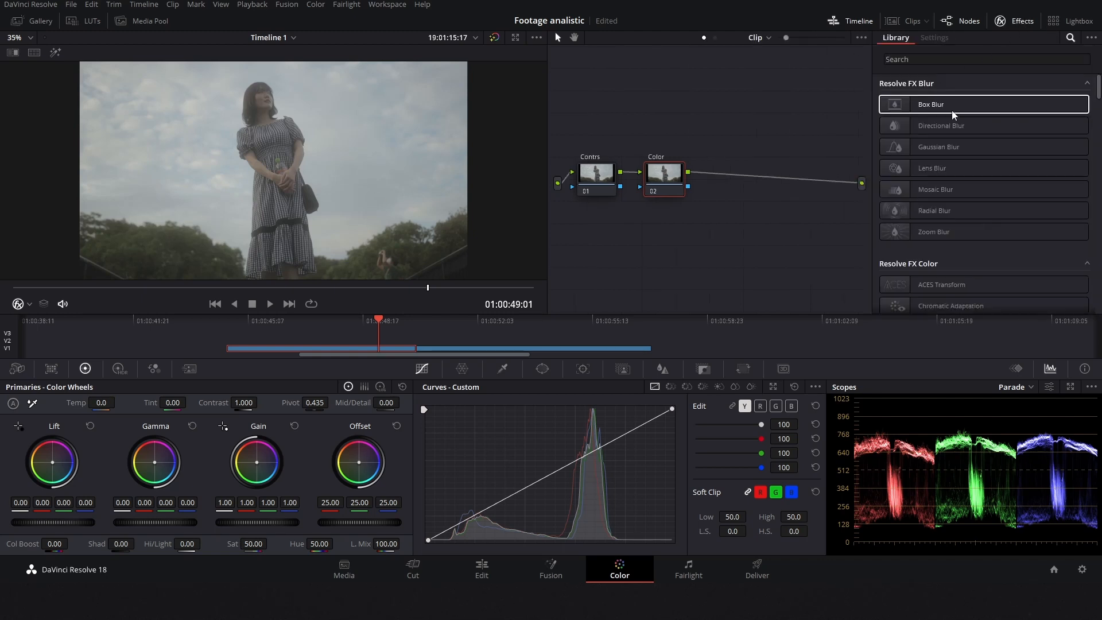
{"action": "left_click", "coordinate": [988, 60]}
{"action": "type", "text": "color"}
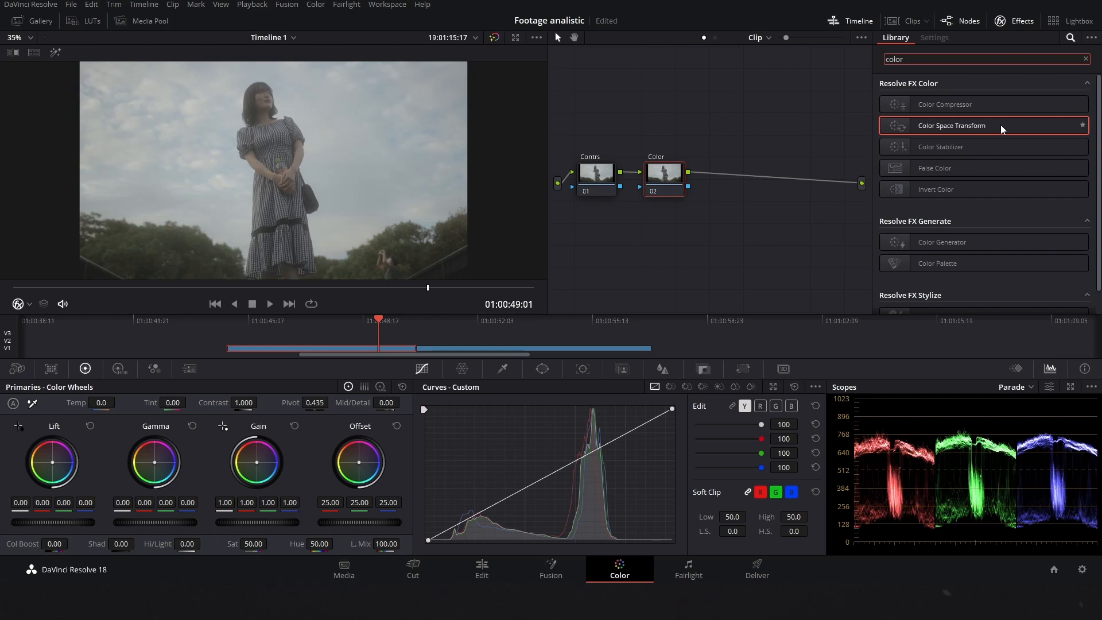
{"action": "left_click_drag", "start_coordinate": [1001, 125], "coordinate": [663, 180]}
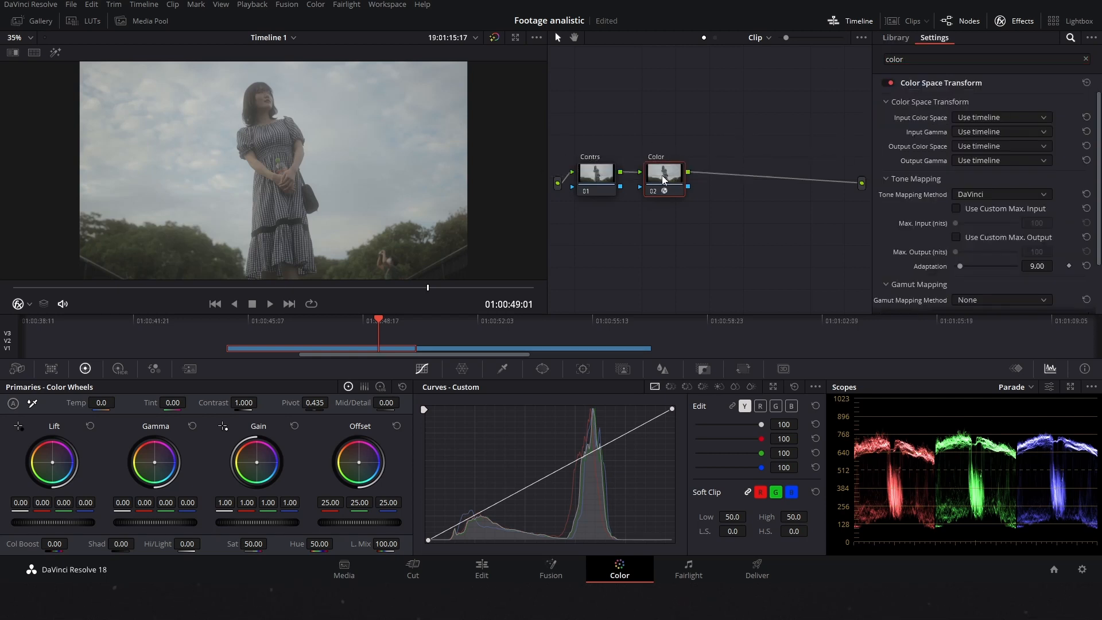
- Set the transform's input color space to DaVinci Wide Gamut and save the project
{"action": "left_click", "coordinate": [982, 116]}
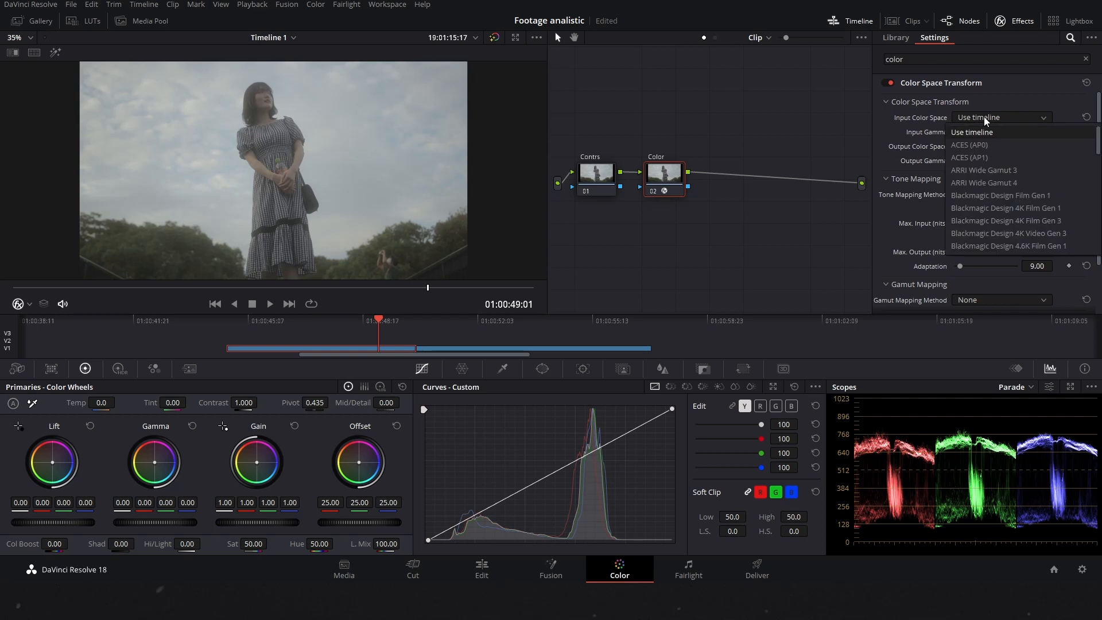
{"action": "scroll", "coordinate": [1015, 170], "scroll_direction": "down", "scroll_amount": 3}
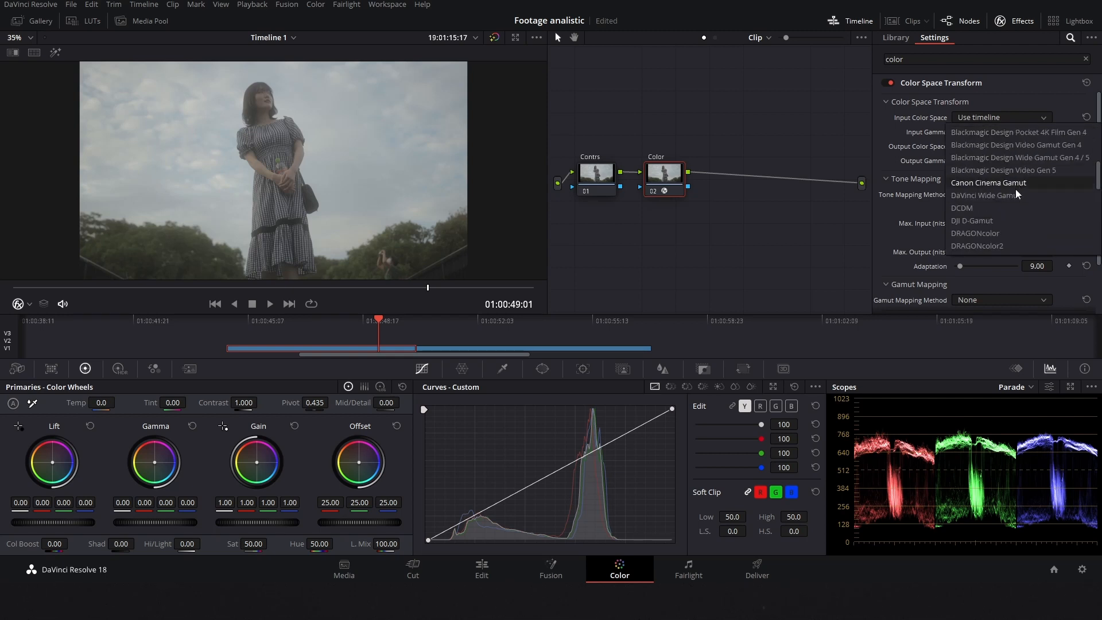
{"action": "left_click", "coordinate": [987, 195]}
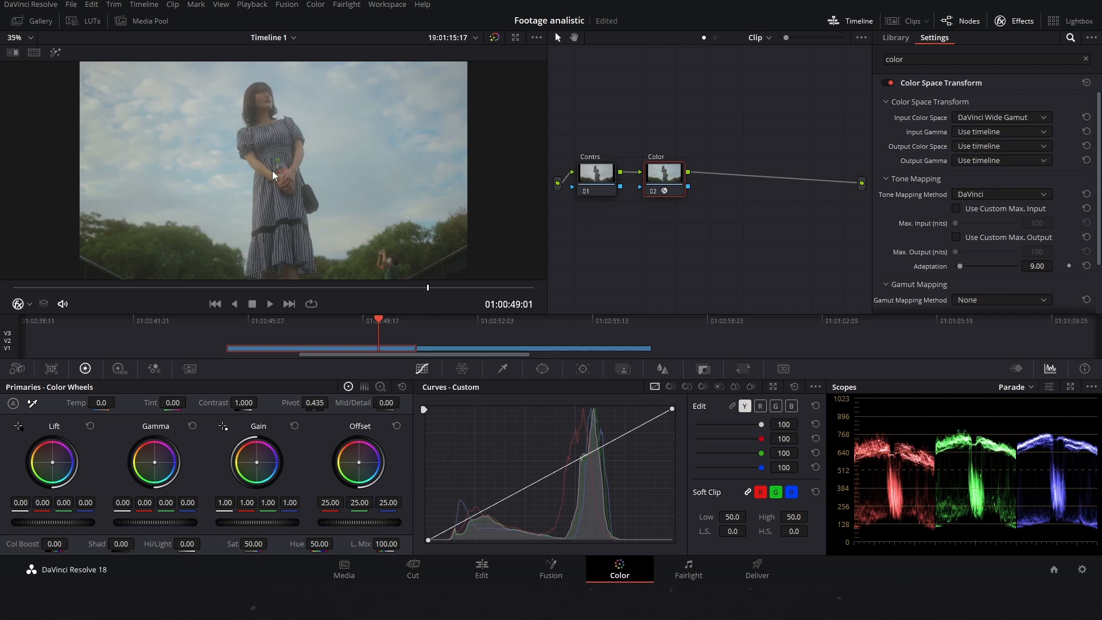
{"action": "key", "text": "ctrl+s"}
- Set the Color Space Transform's input gamma to Canon Log
{"action": "left_click", "coordinate": [991, 132]}
{"action": "scroll", "coordinate": [997, 196], "scroll_direction": "down", "scroll_amount": 3}
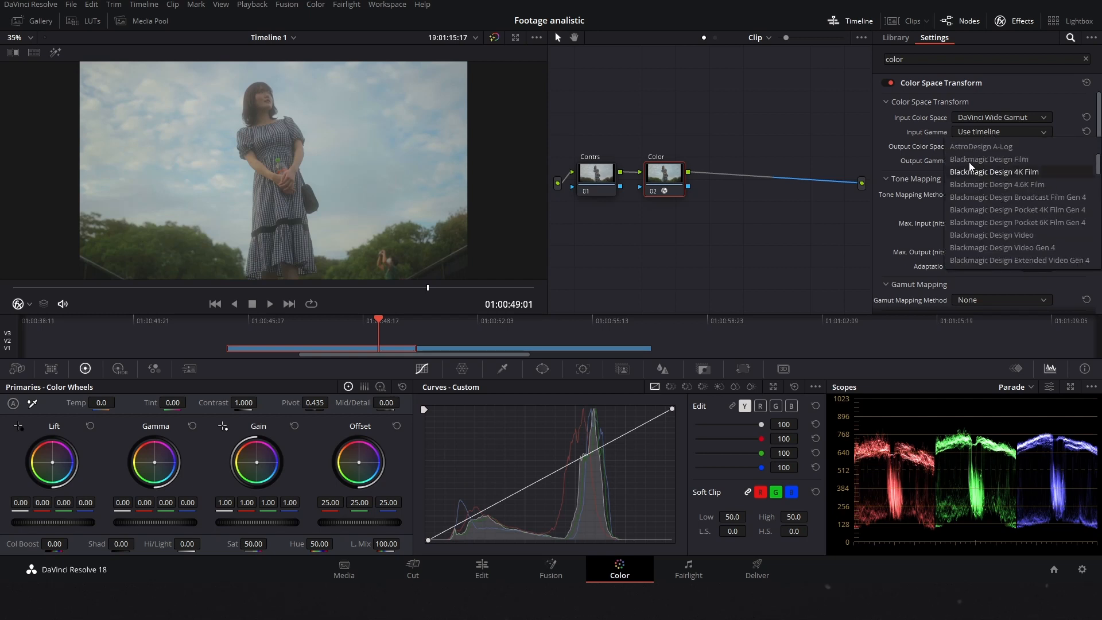
{"action": "left_click", "coordinate": [947, 133]}
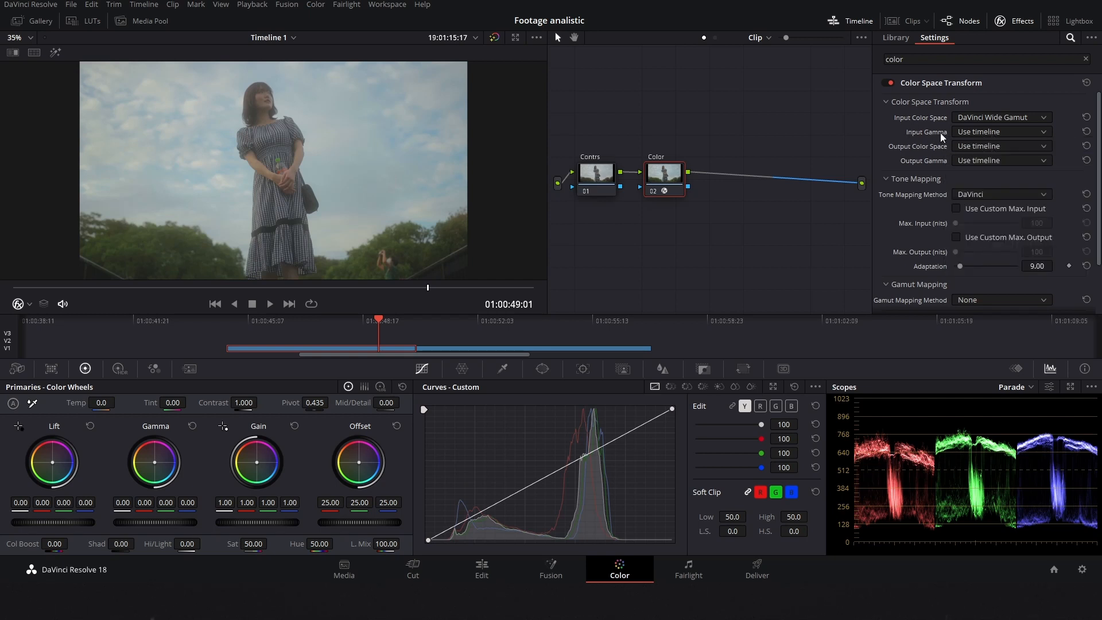
{"action": "left_click", "coordinate": [992, 136]}
{"action": "scroll", "coordinate": [997, 211], "scroll_direction": "down", "scroll_amount": 3}
{"action": "scroll", "coordinate": [997, 214], "scroll_direction": "down", "scroll_amount": 9}
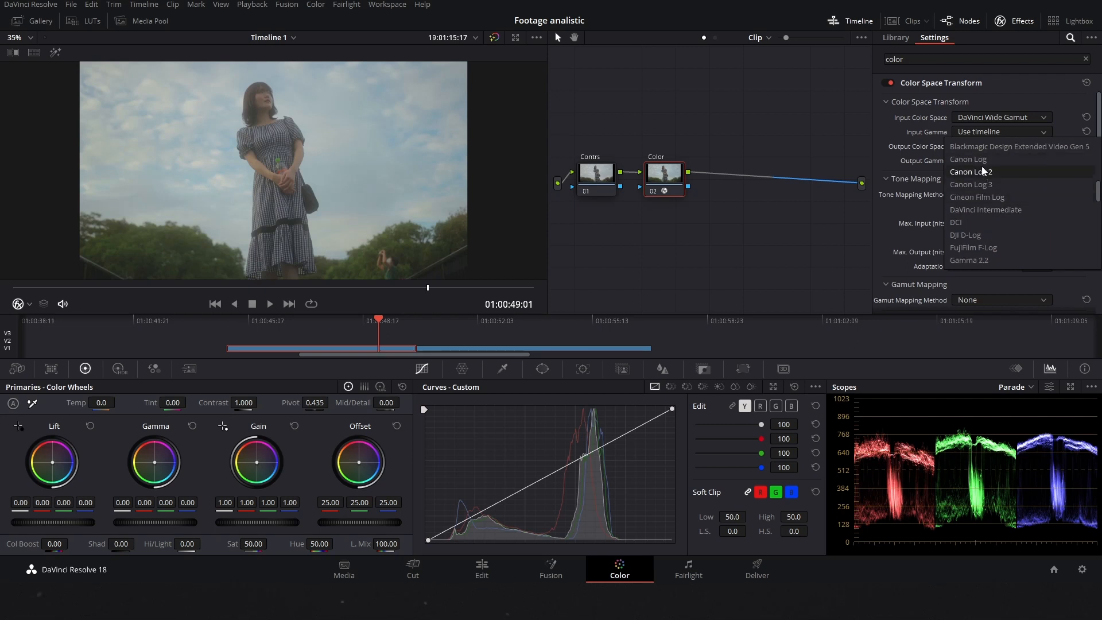
{"action": "left_click", "coordinate": [981, 161]}
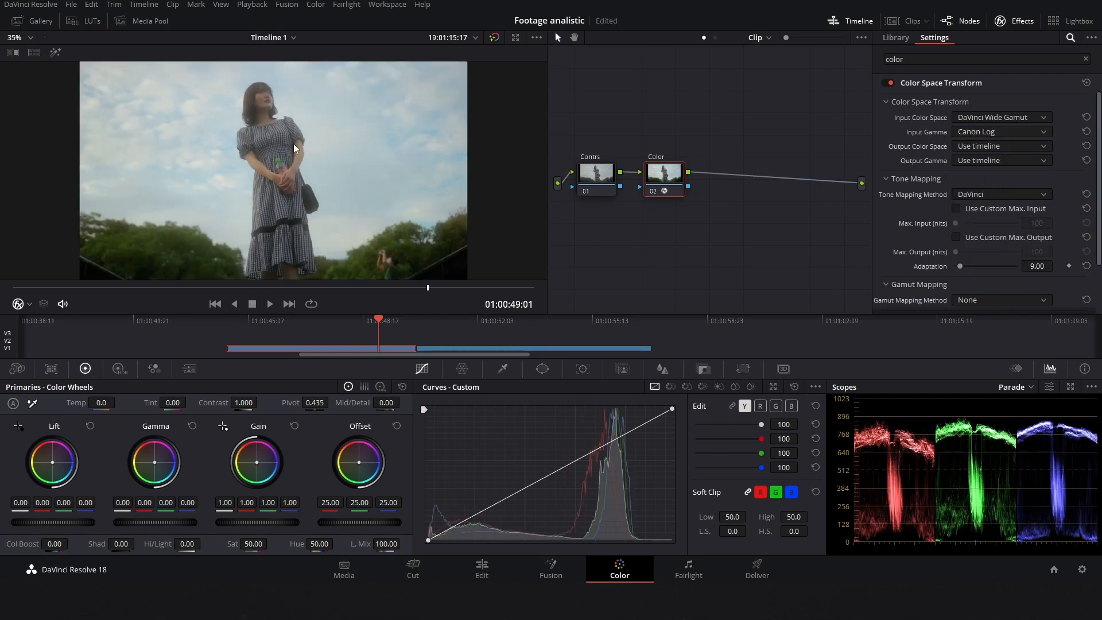
- Try Canon Log 2 and Canon Log 3 as the input gamma, returning to Canon Log
{"action": "left_click", "coordinate": [970, 133]}
{"action": "left_click", "coordinate": [976, 172]}
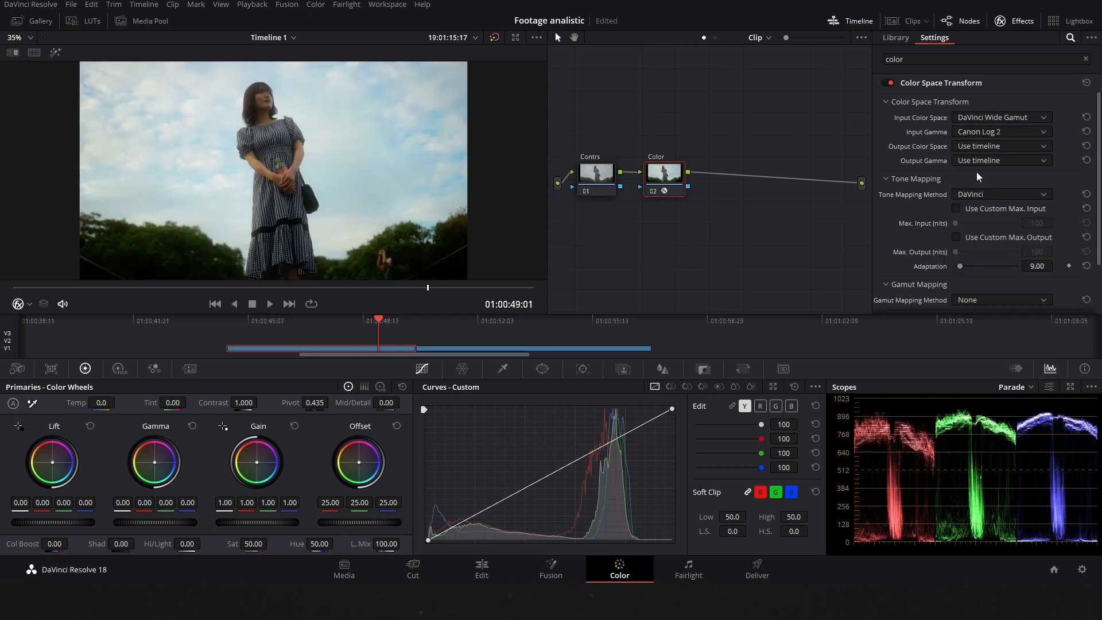
{"action": "left_click", "coordinate": [976, 133]}
{"action": "left_click", "coordinate": [976, 184]}
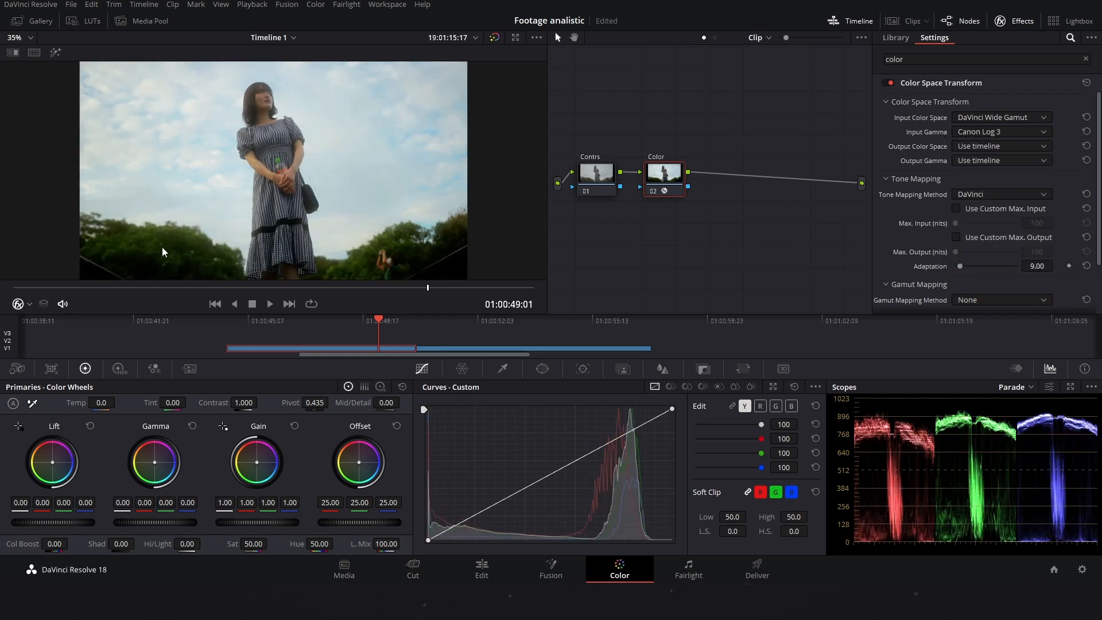
{"action": "left_click", "coordinate": [976, 130]}
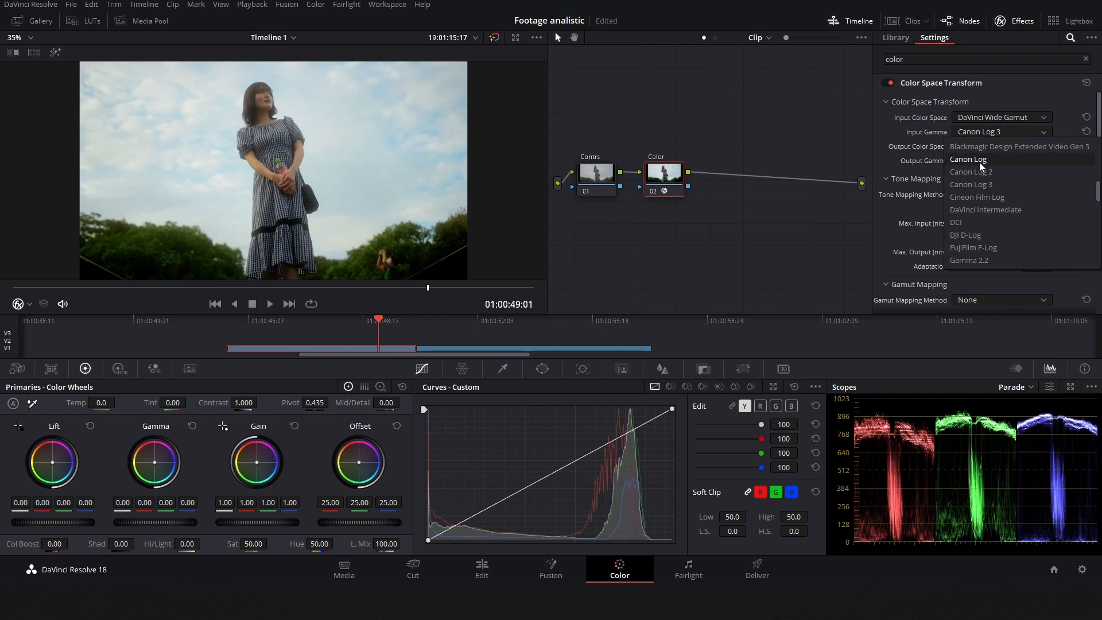
{"action": "left_click", "coordinate": [980, 161]}
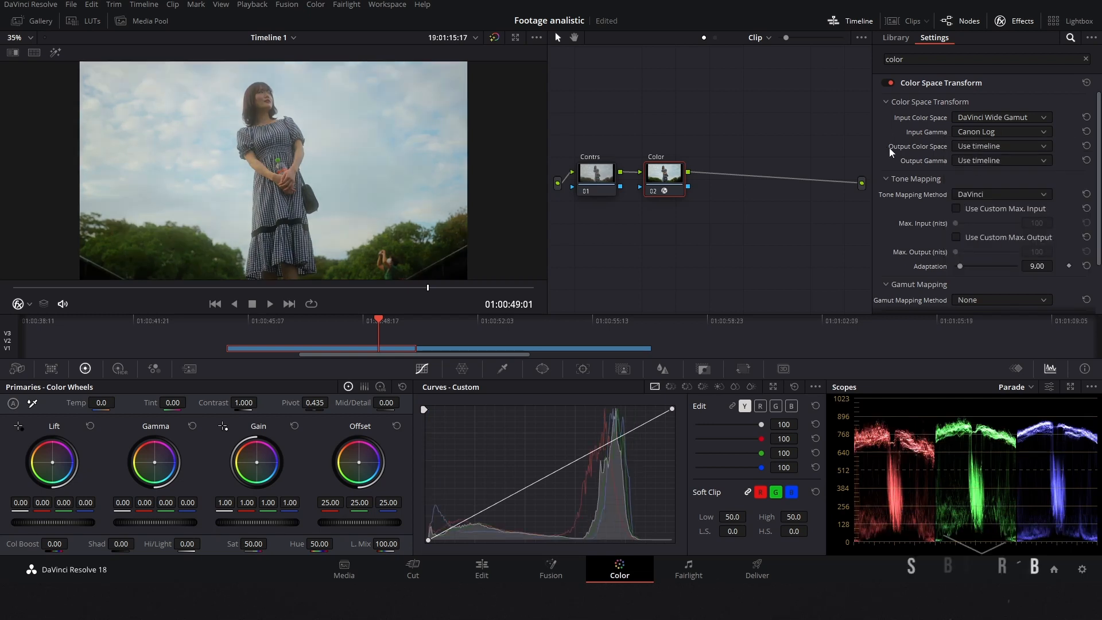
- Set the transform's output color space to Rec.709 and output gamma to Canon Log, and close the effects library
{"action": "left_click", "coordinate": [976, 147]}
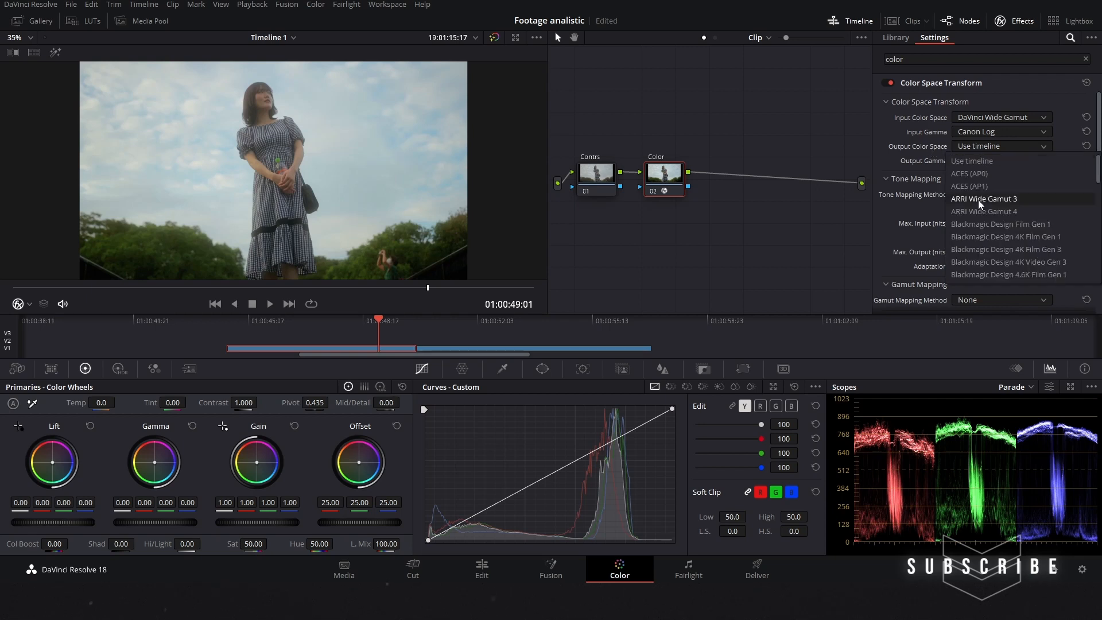
{"action": "scroll", "coordinate": [983, 213], "scroll_direction": "down", "scroll_amount": 3}
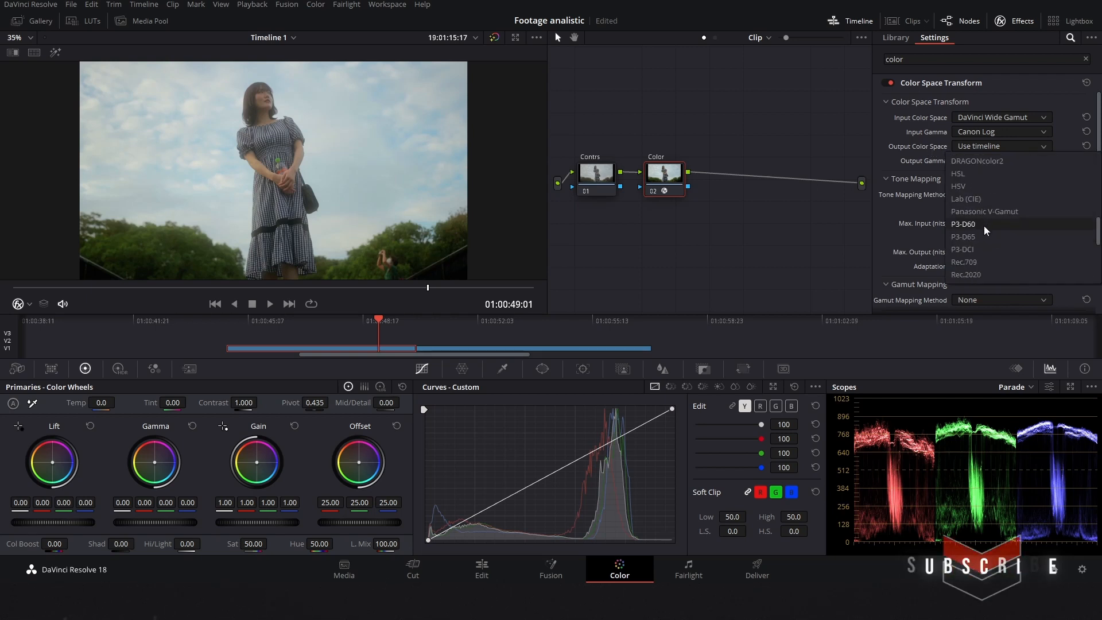
{"action": "left_click", "coordinate": [970, 261]}
{"action": "left_click", "coordinate": [985, 161]}
{"action": "scroll", "coordinate": [990, 213], "scroll_direction": "down", "scroll_amount": 5}
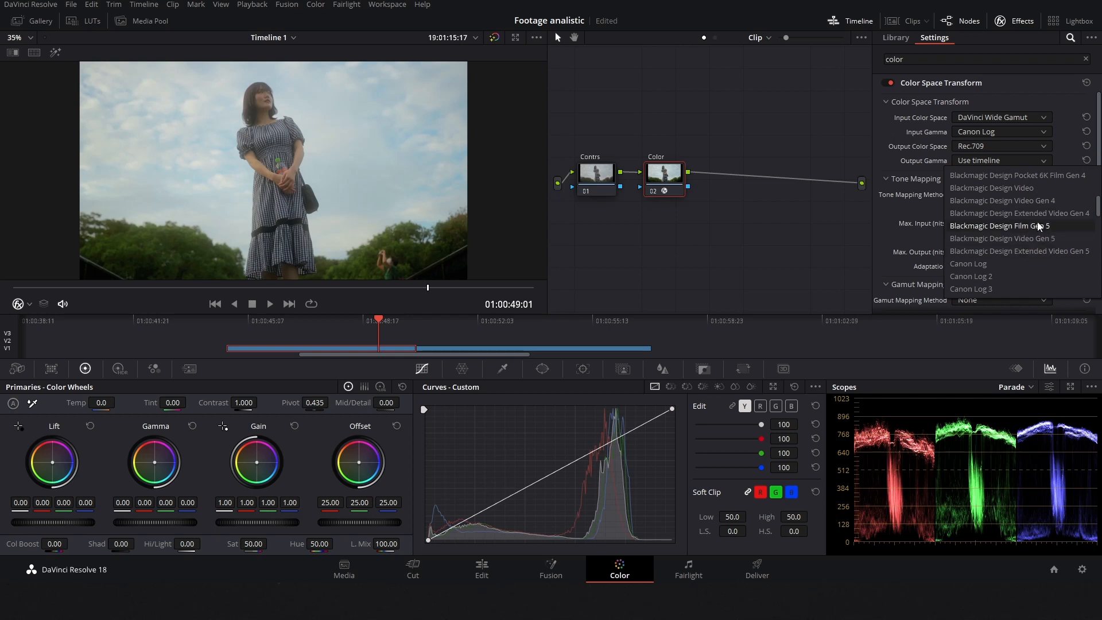
{"action": "scroll", "coordinate": [1033, 245], "scroll_direction": "down", "scroll_amount": 3}
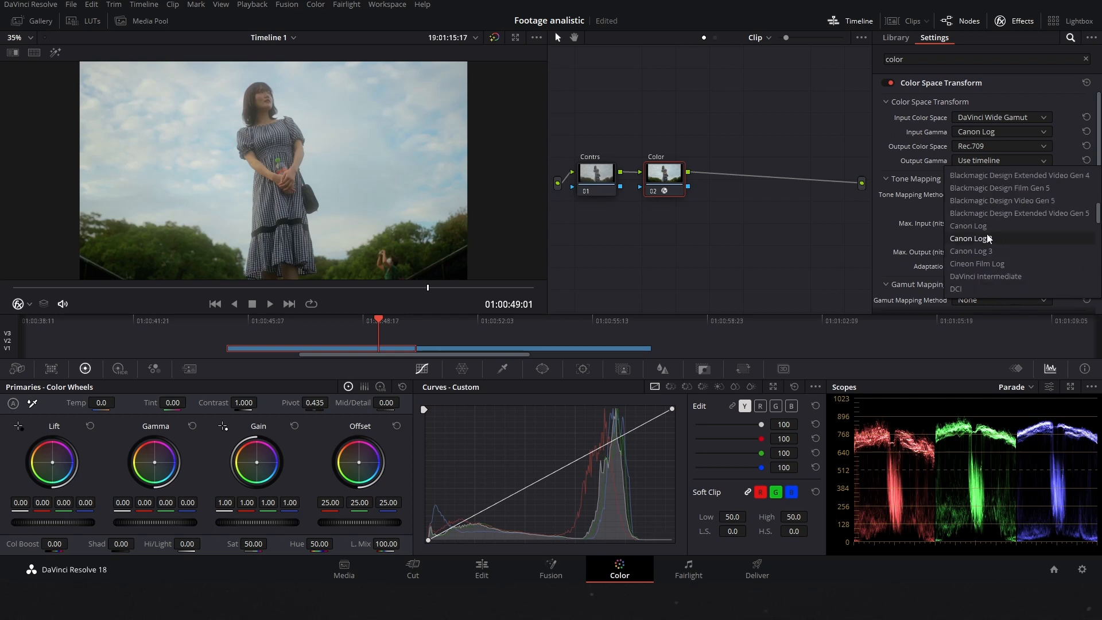
{"action": "left_click", "coordinate": [997, 228]}
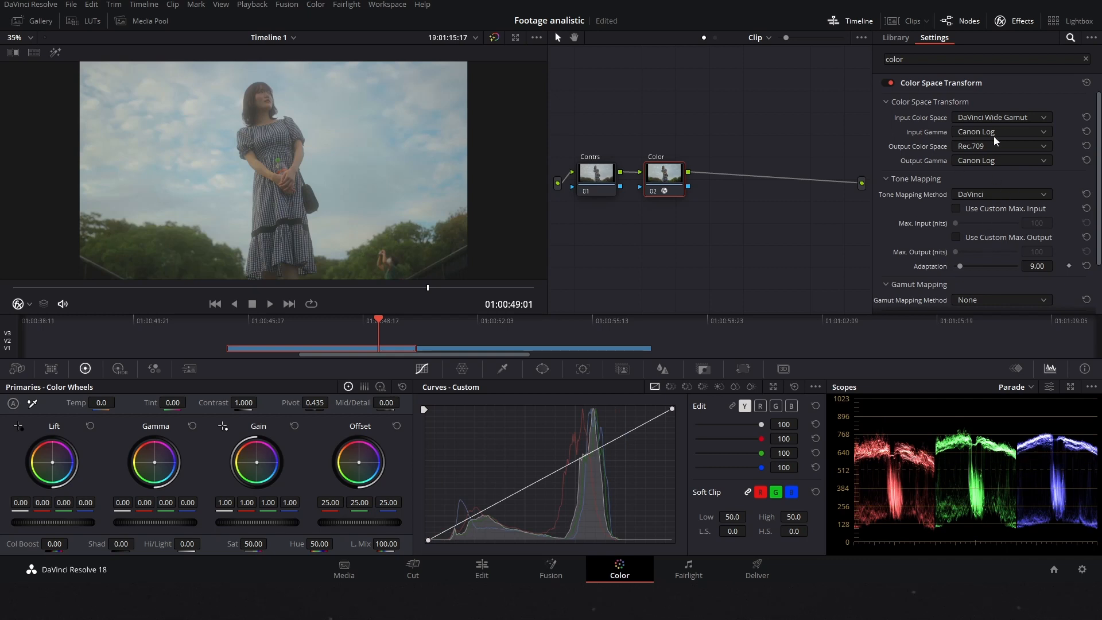
{"action": "left_click", "coordinate": [1014, 22]}
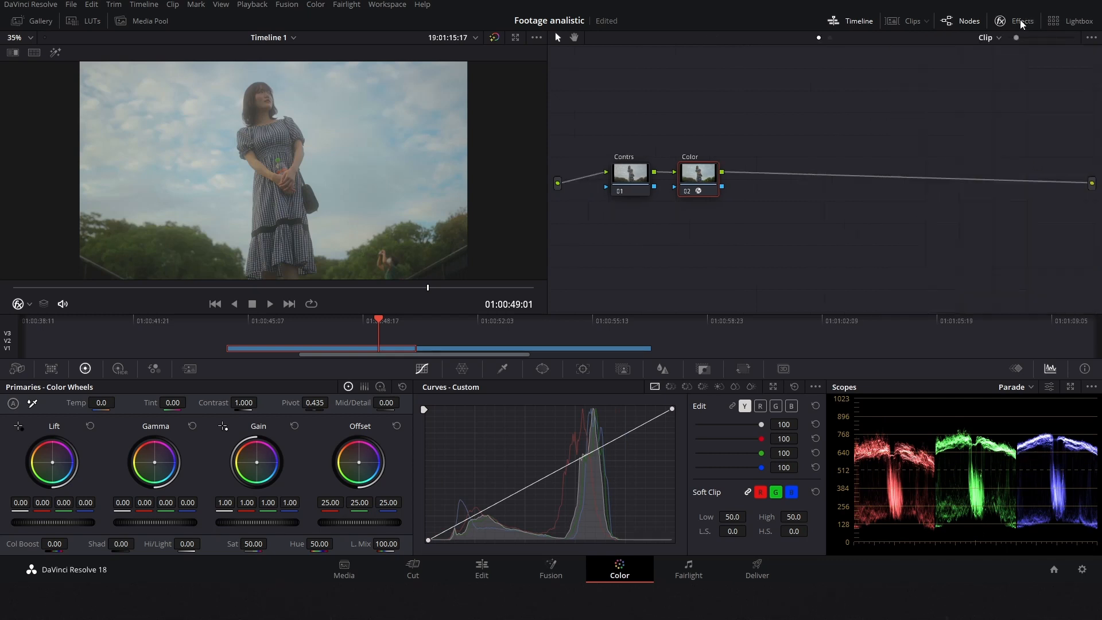
- Raise the contrast of the first node, Contrs, to 1.358
{"action": "left_click", "coordinate": [633, 167]}
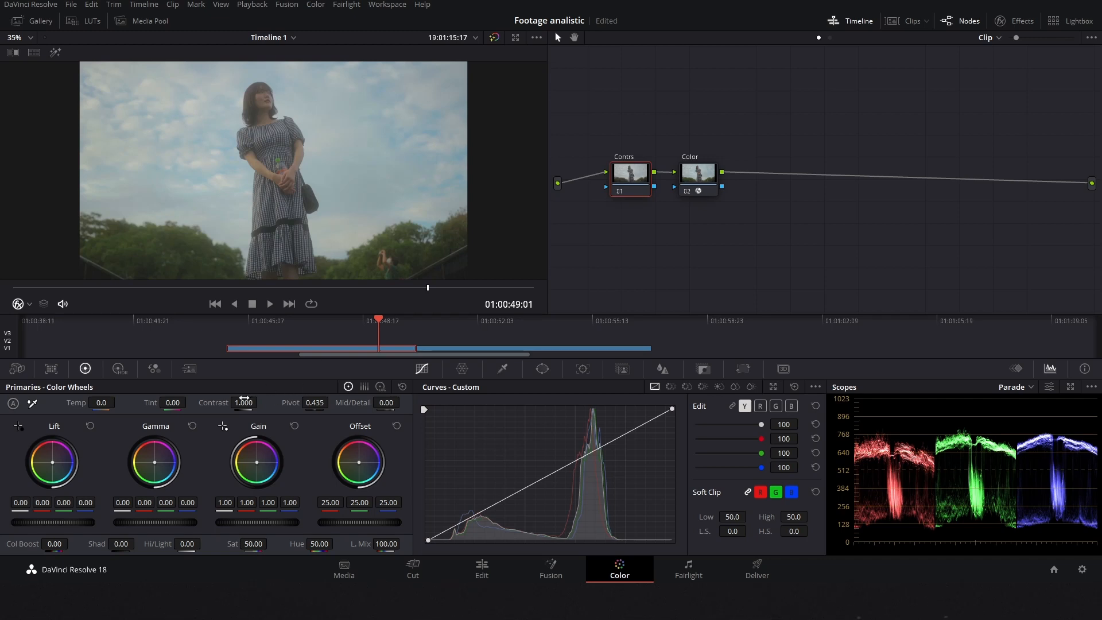
{"action": "mouse_move", "coordinate": [244, 399]}
{"action": "left_mouse_down"}
{"action": "mouse_move", "coordinate": [286, 402]}
{"action": "mouse_move", "coordinate": [263, 402]}
{"action": "left_mouse_up"}
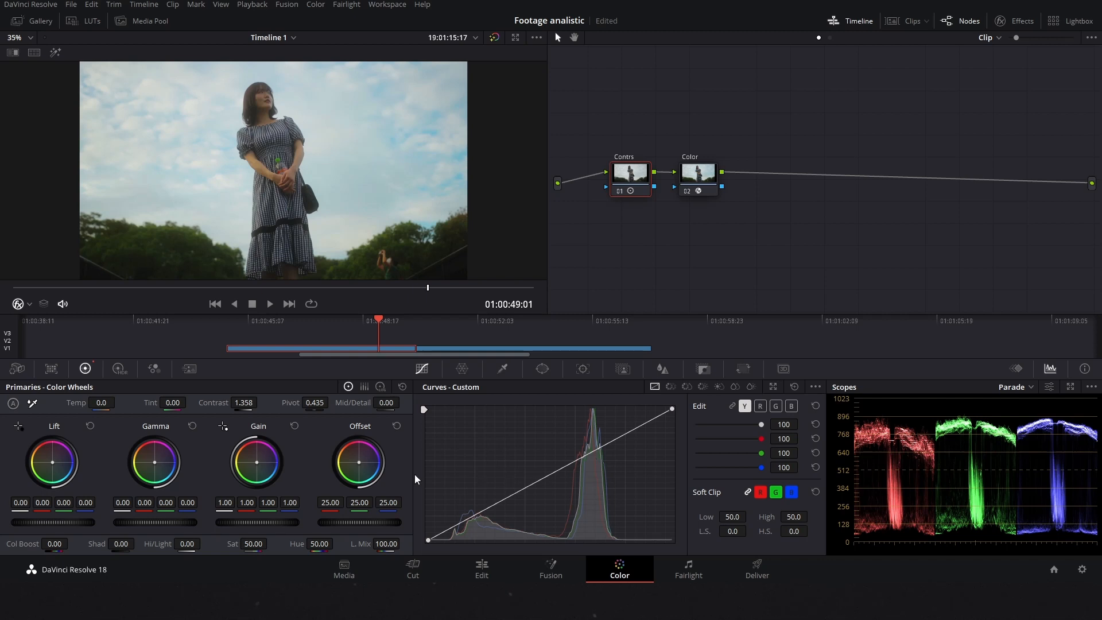
- Enable editable splines for the custom curves of the Contrs node
{"action": "left_click", "coordinate": [816, 387]}
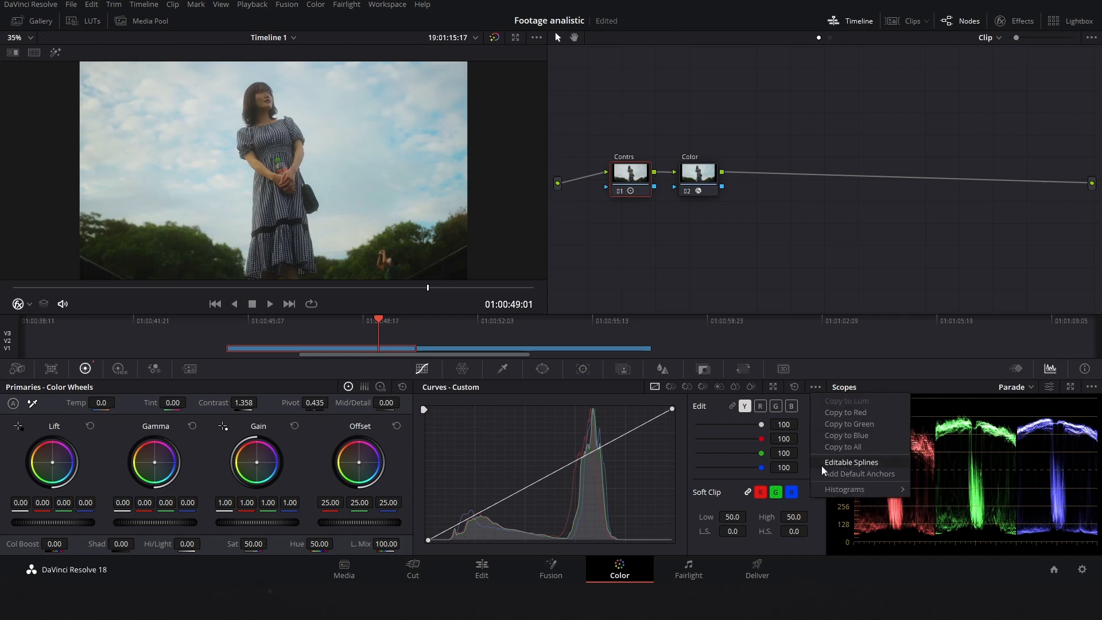
{"action": "left_click", "coordinate": [815, 387]}
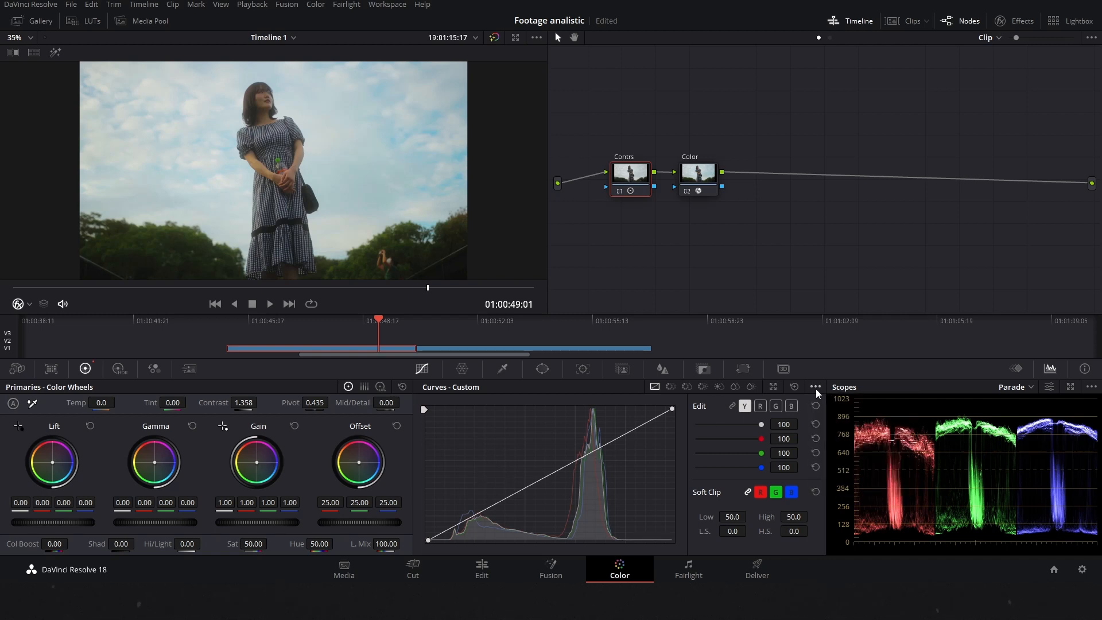
{"action": "left_click", "coordinate": [815, 387]}
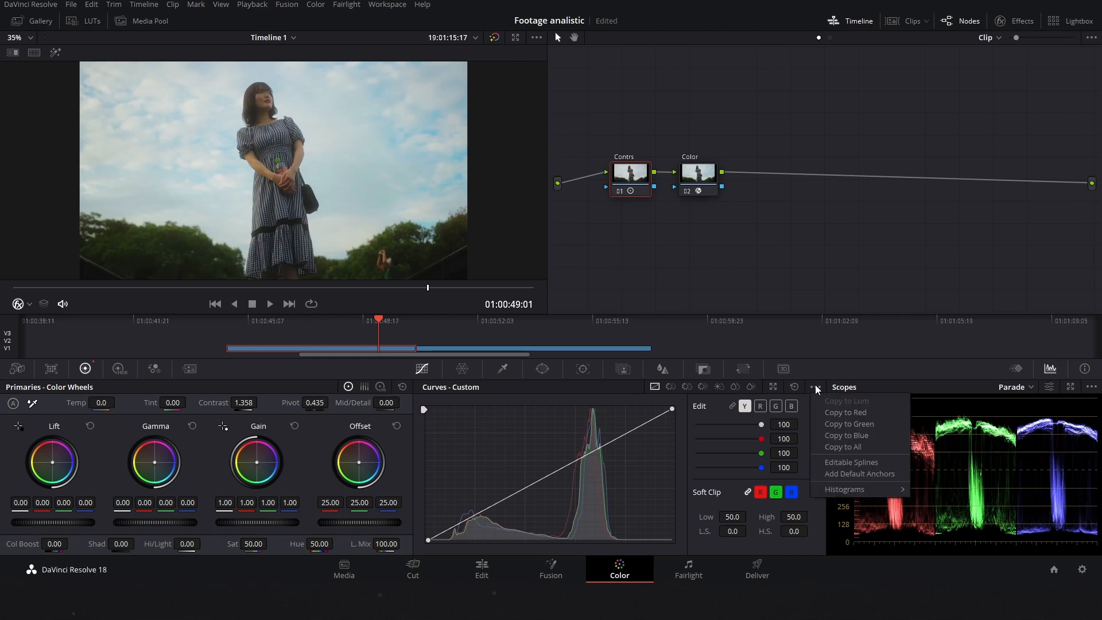
{"action": "left_click", "coordinate": [869, 463]}
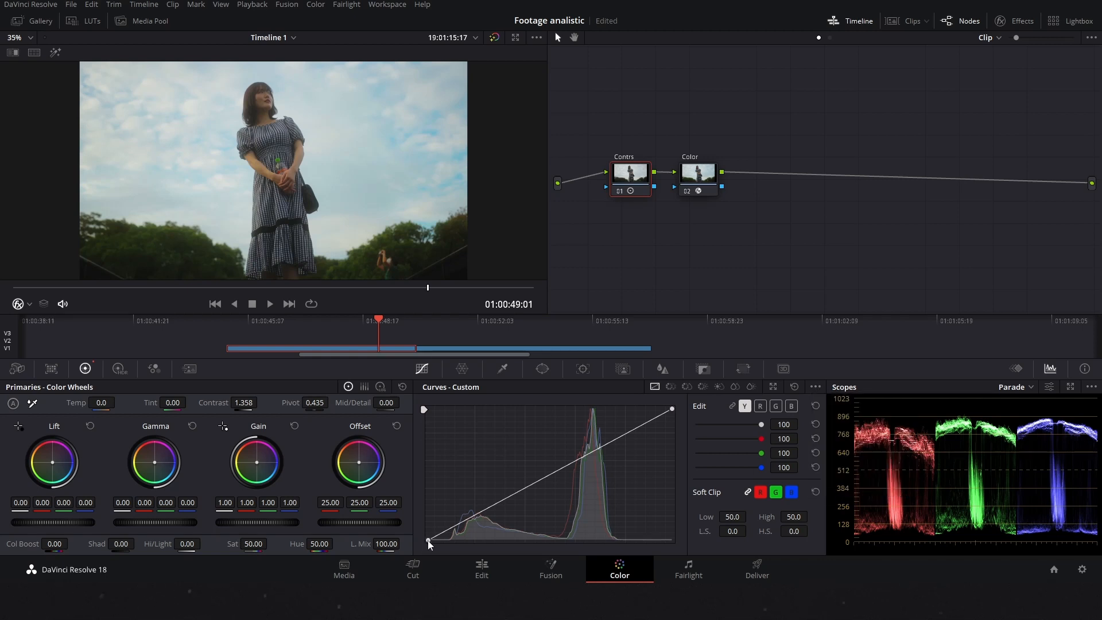
- Bend the luma curve slightly upward using the spline handles of its black and white end points
{"action": "left_click_drag", "start_coordinate": [508, 497], "coordinate": [503, 492]}
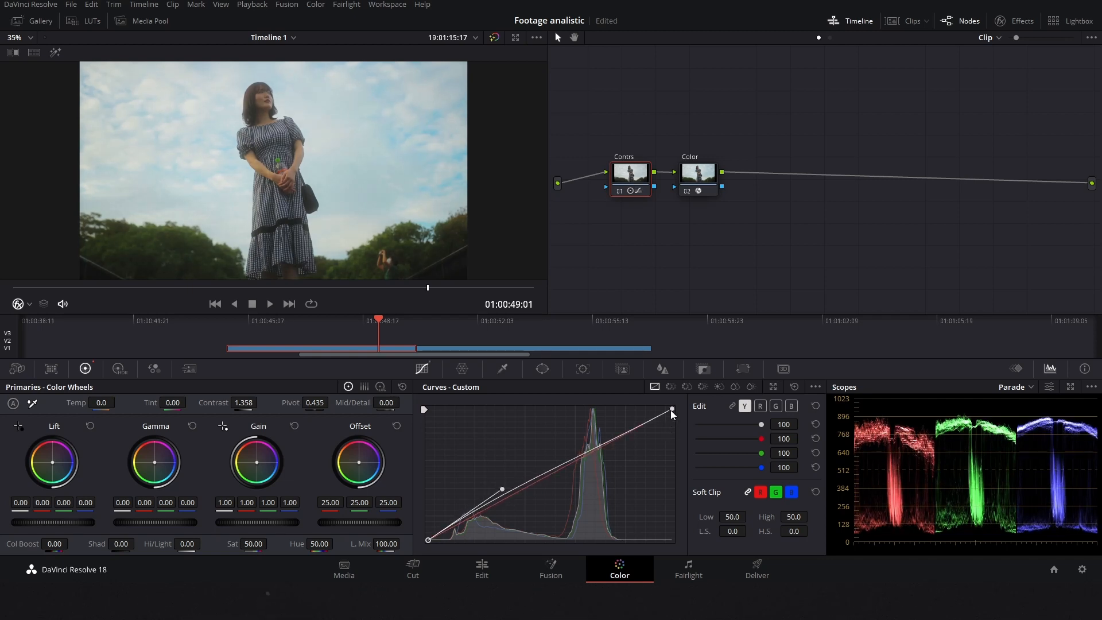
{"action": "left_click", "coordinate": [590, 452]}
{"action": "left_click_drag", "start_coordinate": [594, 451], "coordinate": [543, 463]}
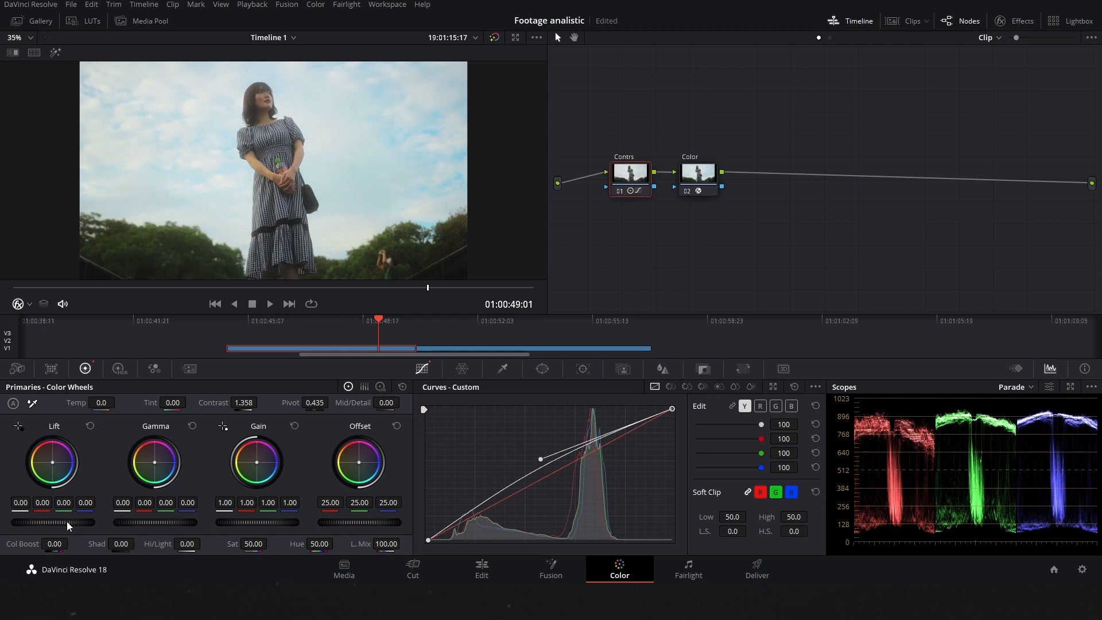
- Lower the Contrs node's master lift to -0.04 and raise its master gamma to 0.02
{"action": "left_click_drag", "start_coordinate": [67, 522], "coordinate": [43, 521]}
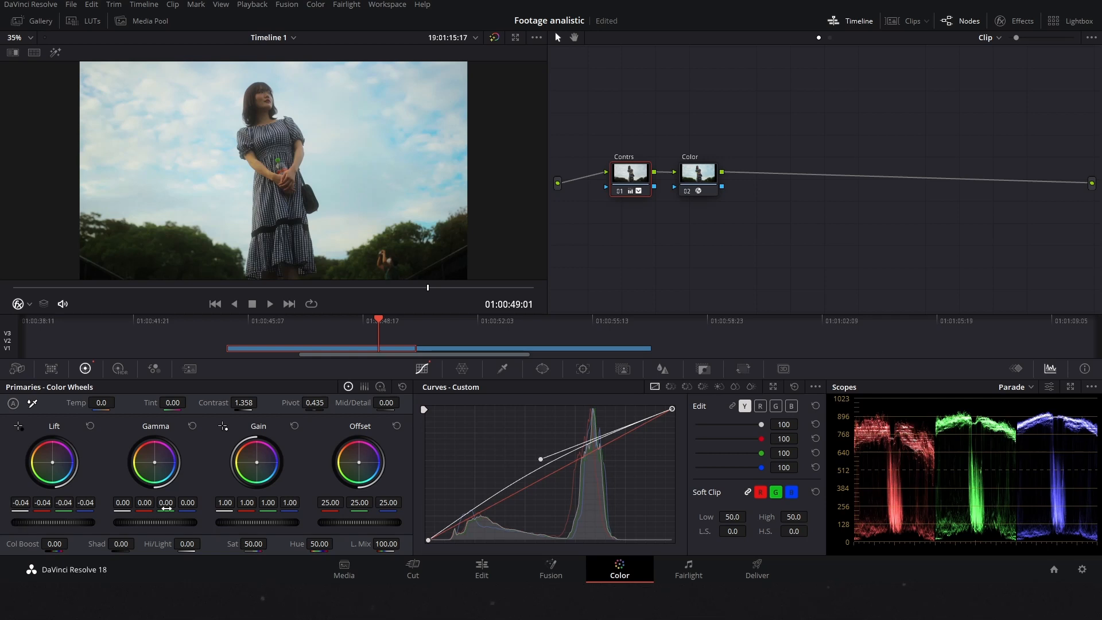
{"action": "left_click_drag", "start_coordinate": [155, 522], "coordinate": [163, 523]}
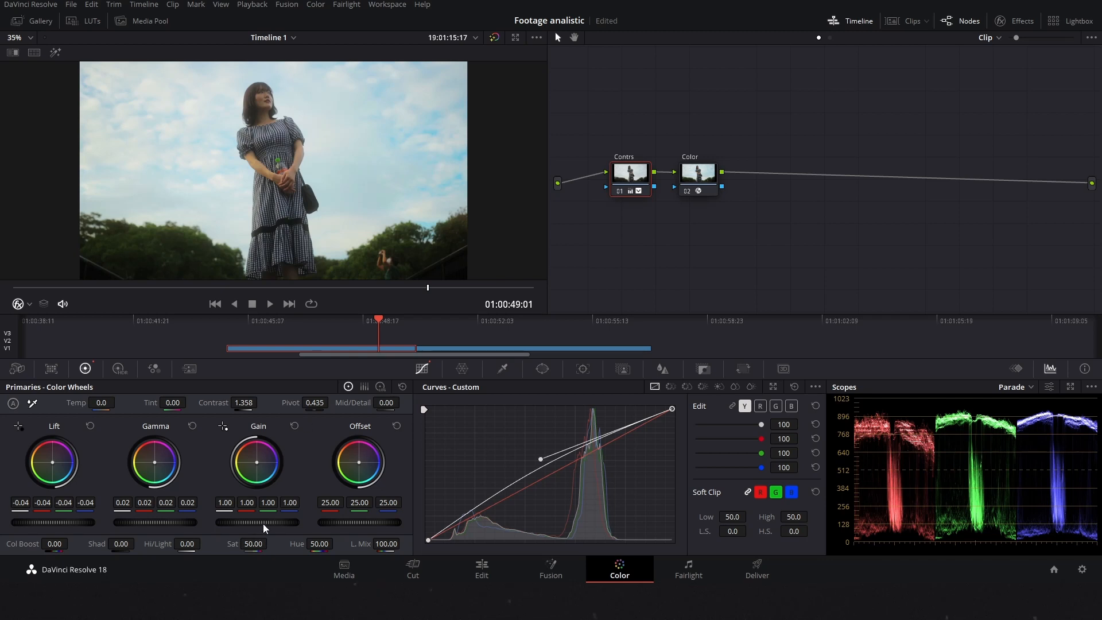
- Lower the Contrs node's master gain to 0.98 and raise its log highlights to 0.03
{"action": "left_click_drag", "start_coordinate": [285, 522], "coordinate": [279, 522]}
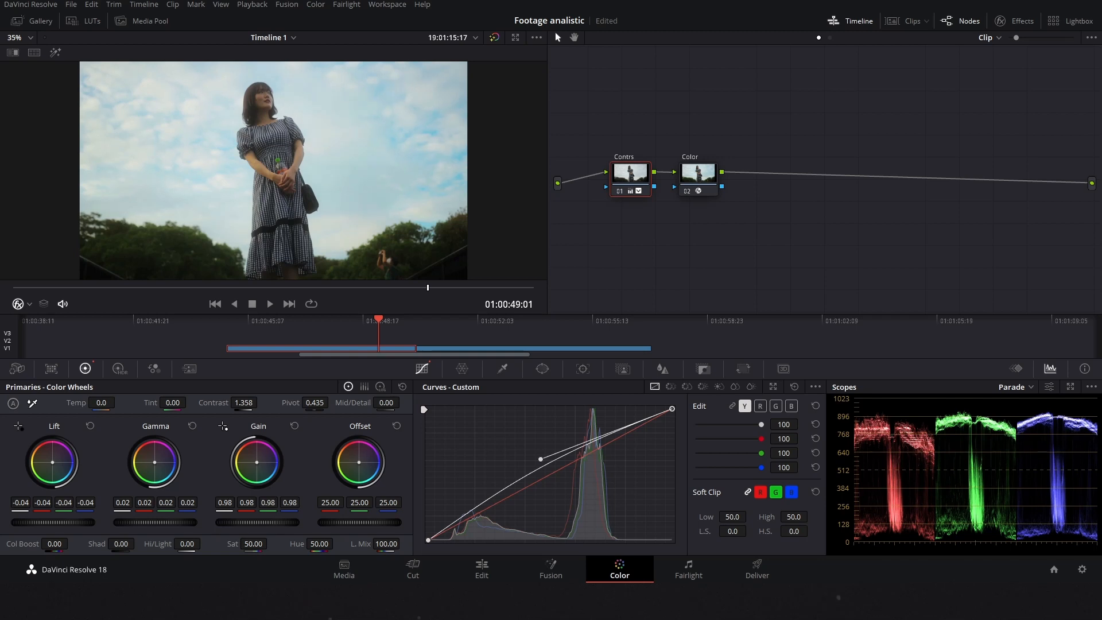
{"action": "left_click", "coordinate": [380, 388]}
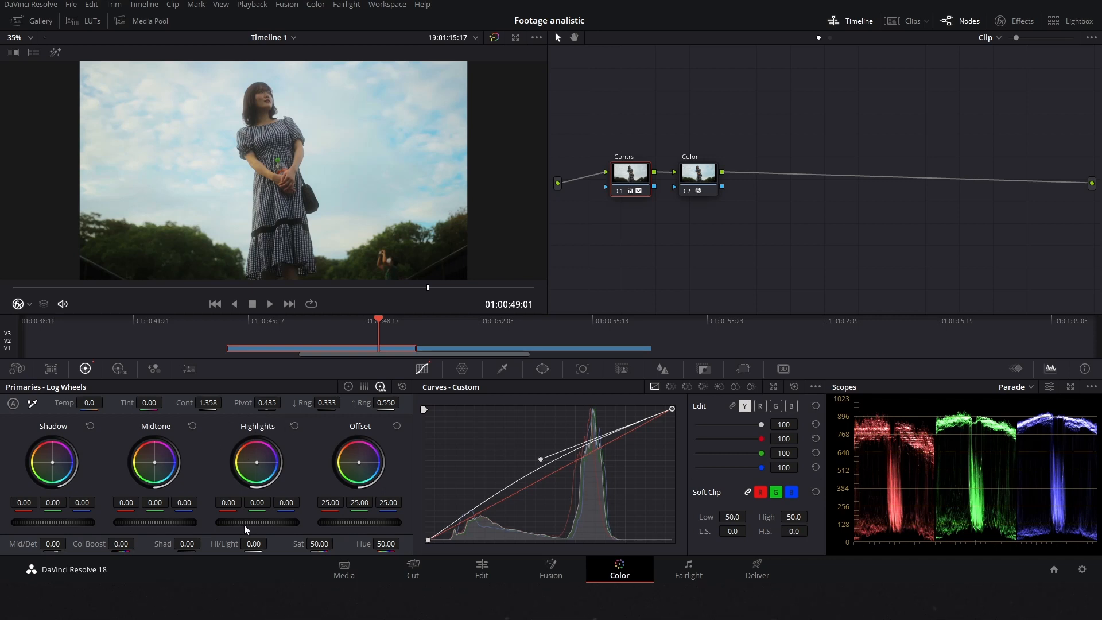
{"action": "left_click_drag", "start_coordinate": [257, 522], "coordinate": [266, 522]}
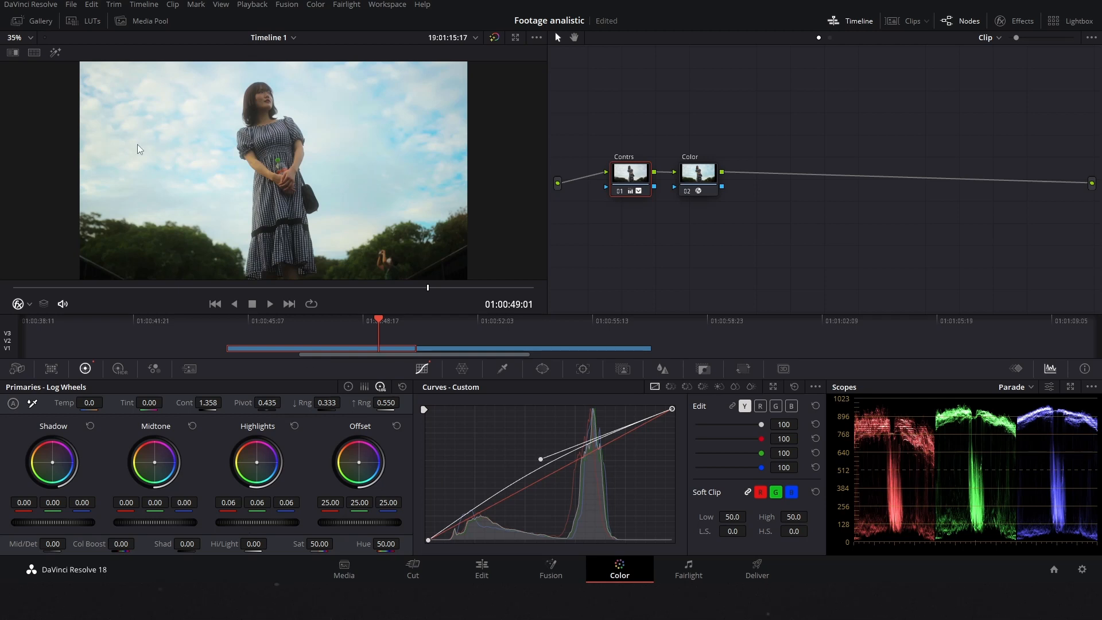
{"action": "left_click_drag", "start_coordinate": [273, 522], "coordinate": [268, 522]}
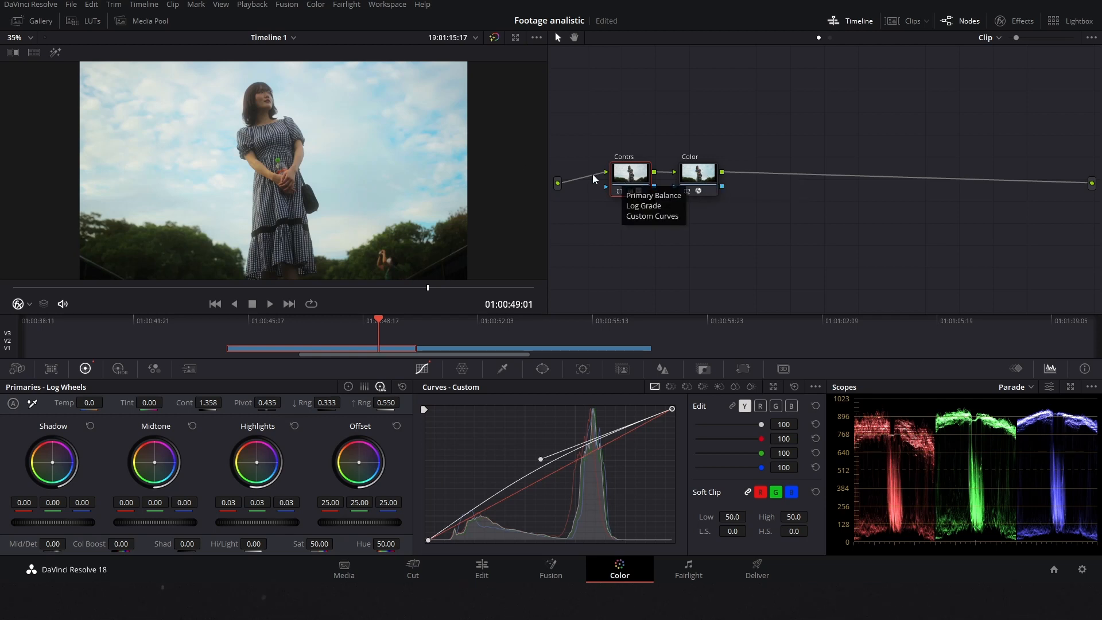
- Tint the Color node's lift toward blue (red -0.01, blue 0.02) and its gamma toward orange (red 0.02, blue -0.02)
{"action": "left_click", "coordinate": [700, 180]}
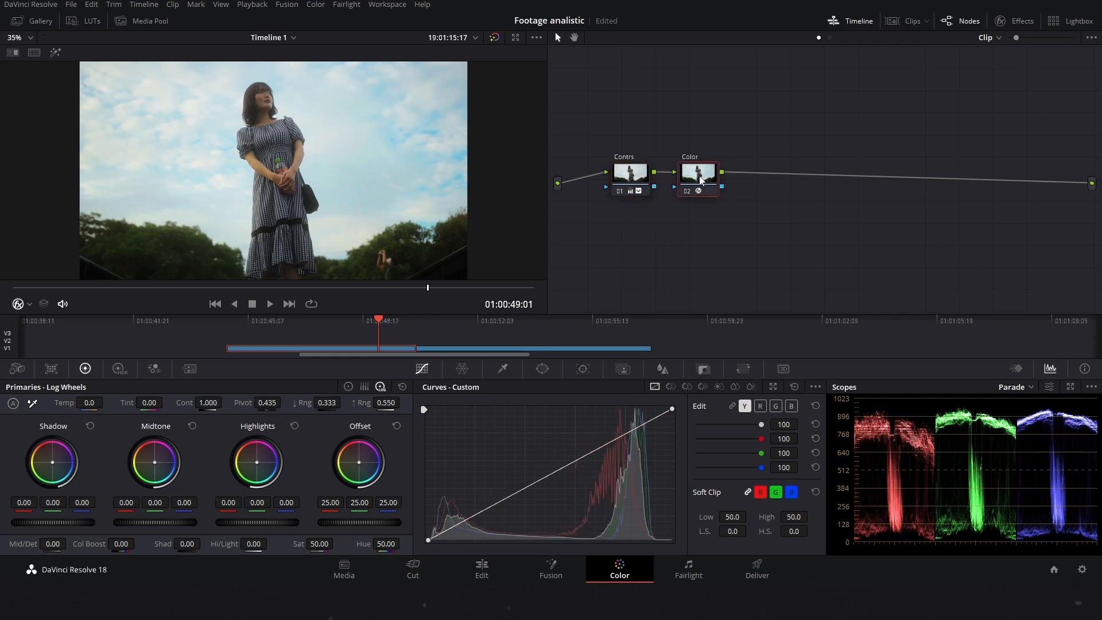
{"action": "left_click", "coordinate": [348, 387]}
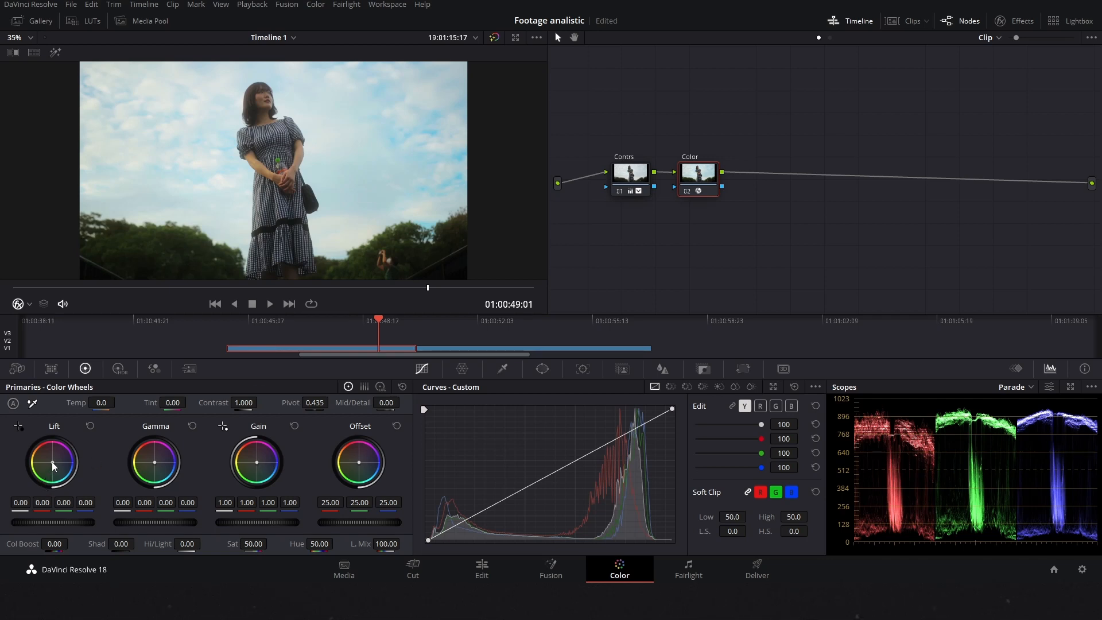
{"action": "left_click_drag", "start_coordinate": [52, 462], "coordinate": [51, 462]}
{"action": "key", "text": "ctrl+z"}
{"action": "left_click_drag", "start_coordinate": [53, 465], "coordinate": [53, 463]}
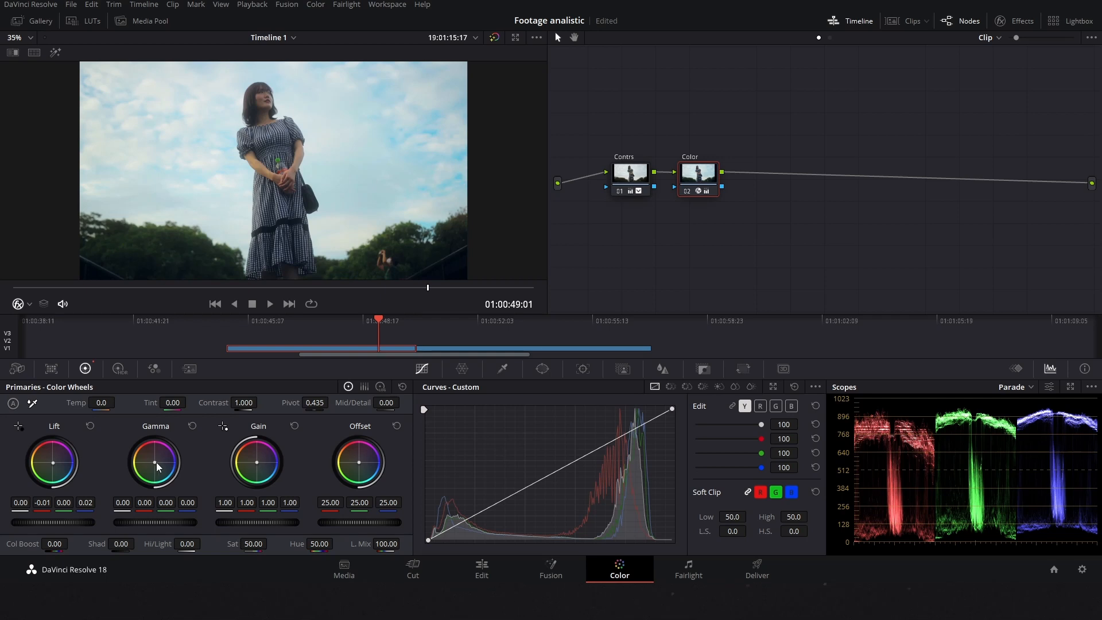
{"action": "left_click_drag", "start_coordinate": [156, 462], "coordinate": [154, 461]}
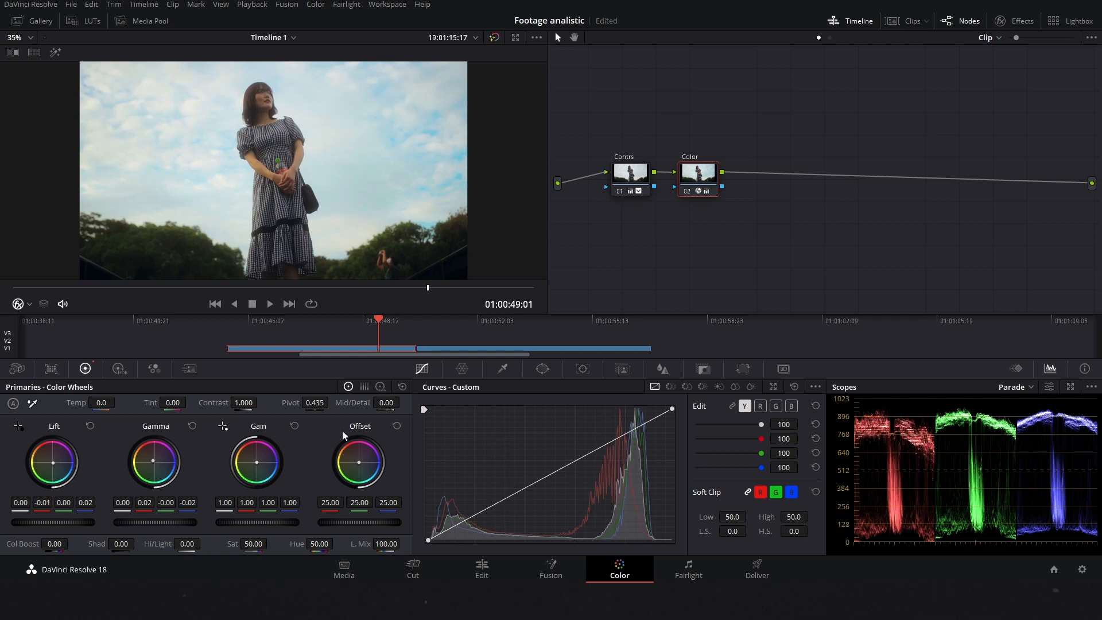
- Warm the Color node's log midtones by shifting their color balance slightly toward orange
{"action": "left_click", "coordinate": [378, 387]}
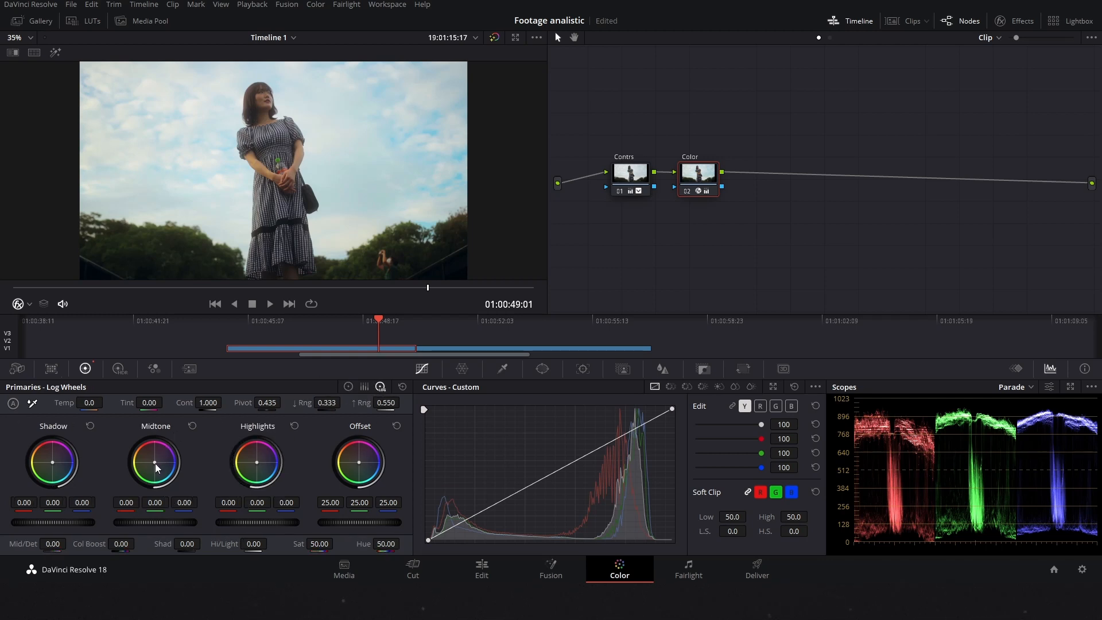
{"action": "left_click_drag", "start_coordinate": [155, 463], "coordinate": [157, 464]}
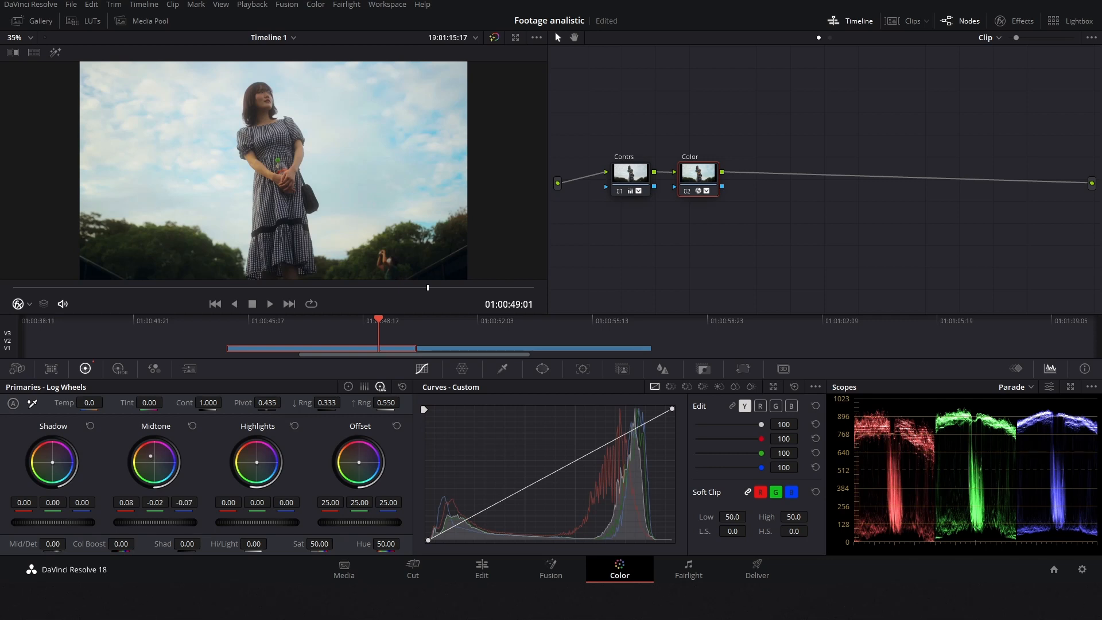
{"action": "left_click_drag", "start_coordinate": [151, 456], "coordinate": [151, 459]}
- Fine-tune the Contrs node's master gain in the primary color wheels at 0.98
{"action": "left_click", "coordinate": [641, 179]}
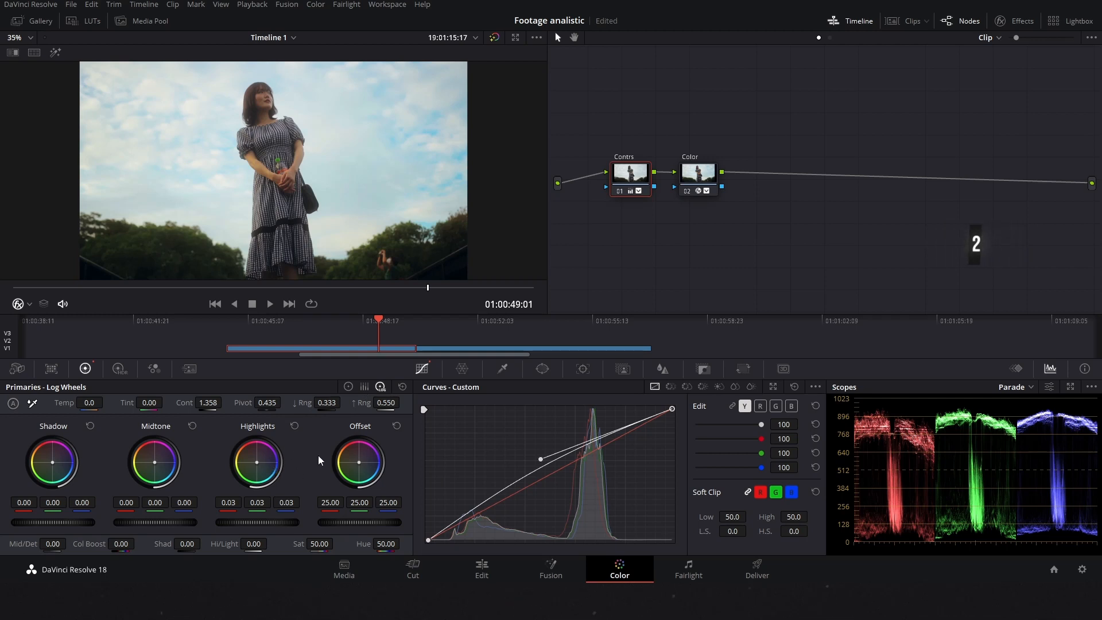
{"action": "left_click", "coordinate": [349, 387]}
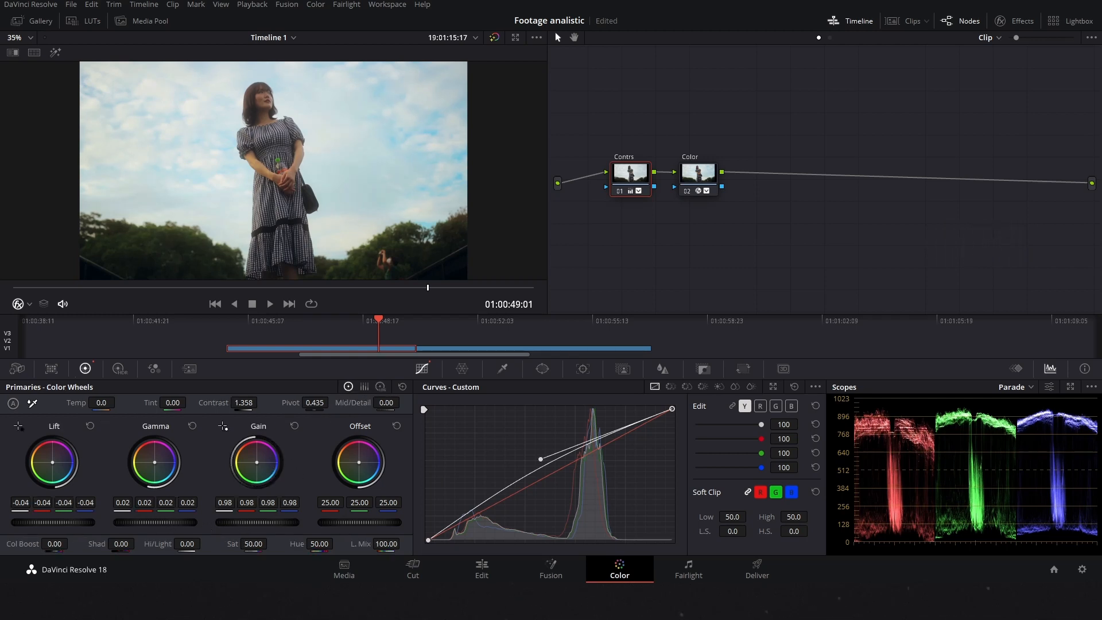
{"action": "mouse_move", "coordinate": [238, 523]}
{"action": "left_mouse_down"}
{"action": "mouse_move", "coordinate": [265, 524]}
{"action": "mouse_move", "coordinate": [253, 524]}
{"action": "left_mouse_up"}
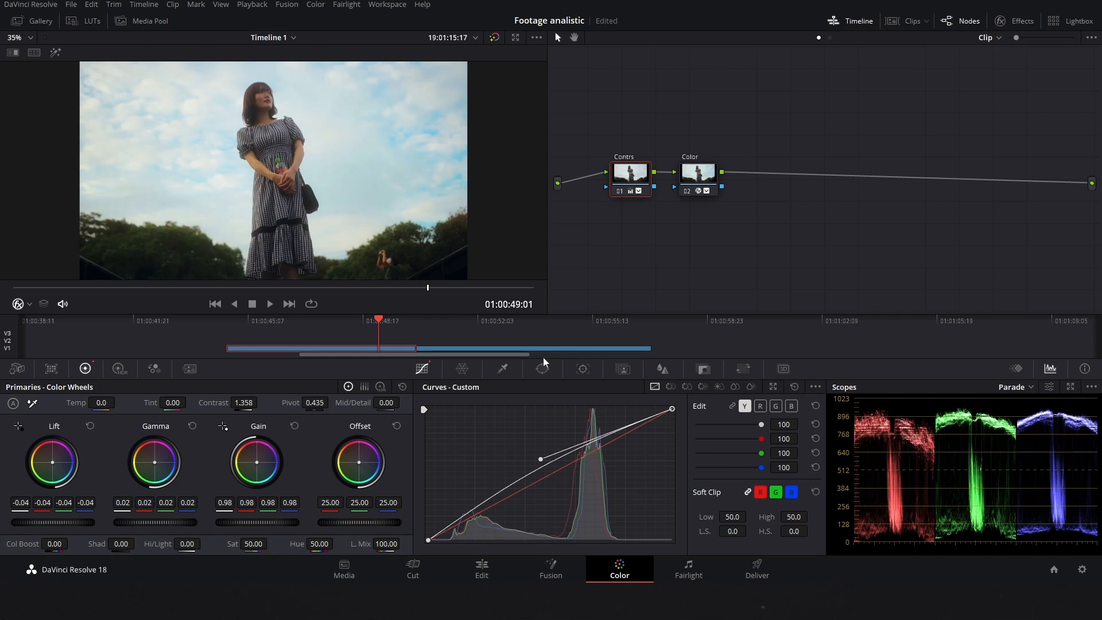
- Play back the graded clip of the woman against the sky to review it, and save the project
{"action": "left_click_drag", "start_coordinate": [347, 330], "coordinate": [320, 332]}
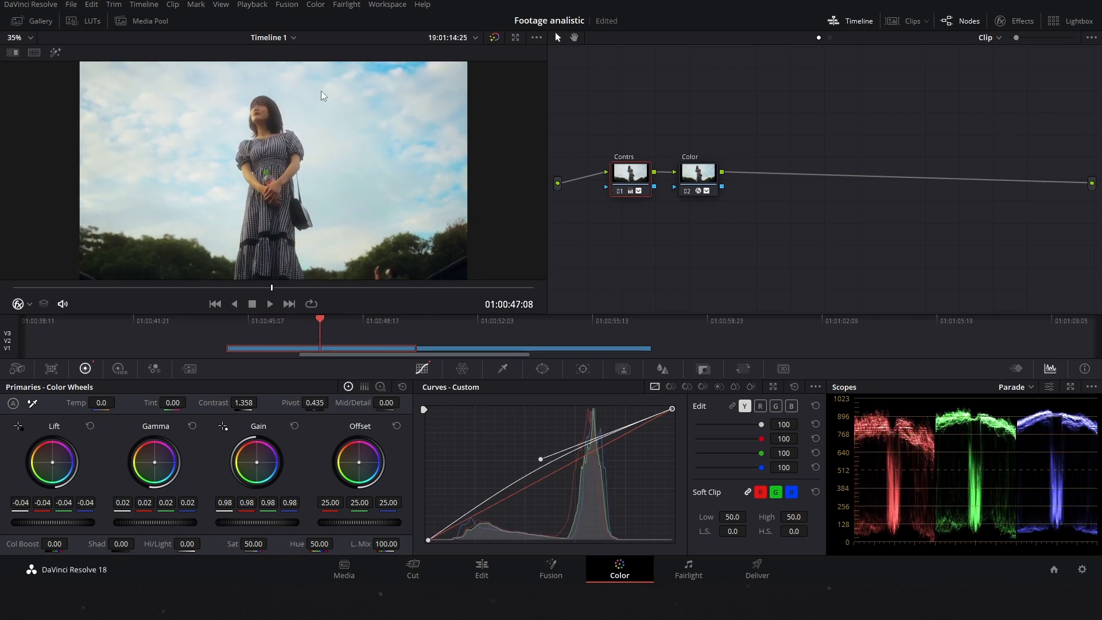
{"action": "left_click", "coordinate": [277, 320]}
{"action": "key", "text": "space"}
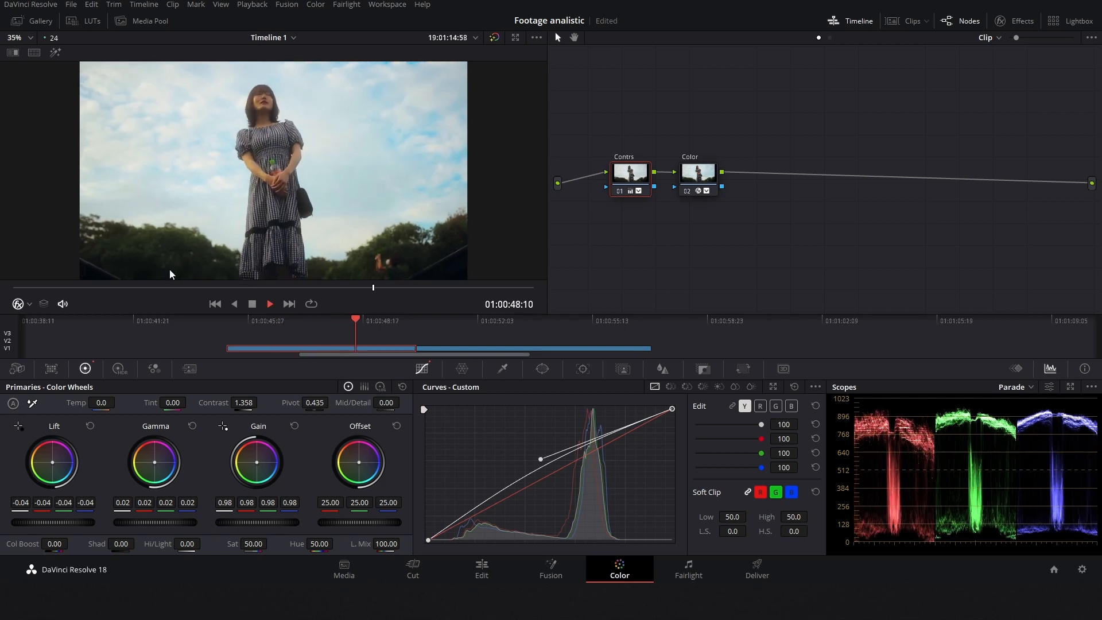
{"action": "left_click", "coordinate": [287, 328]}
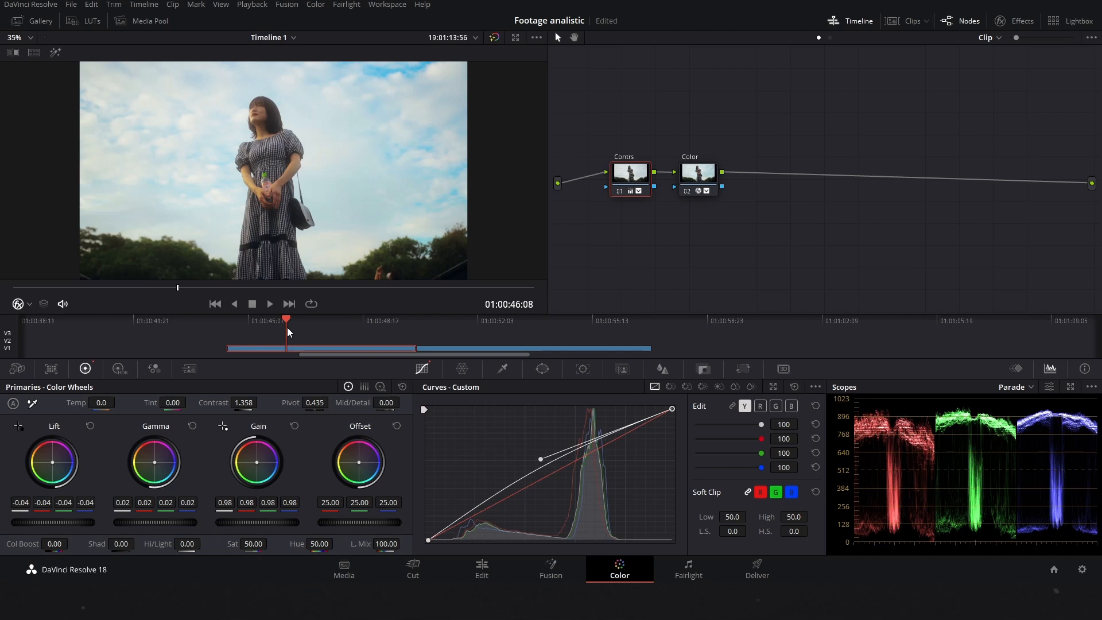
{"action": "key", "text": "space"}
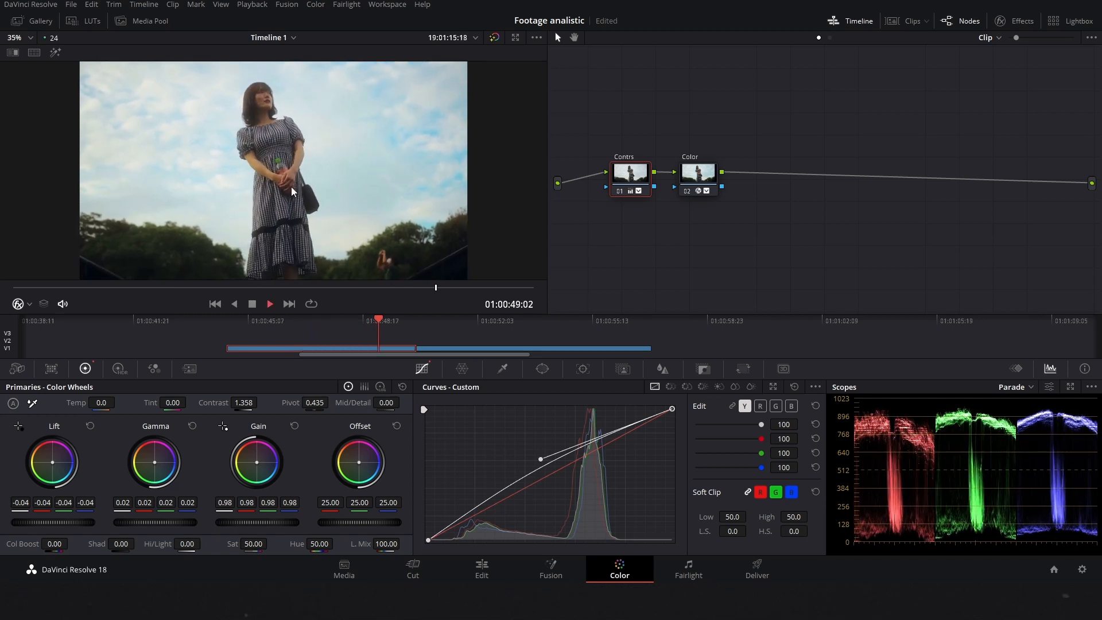
{"action": "key", "text": "space"}
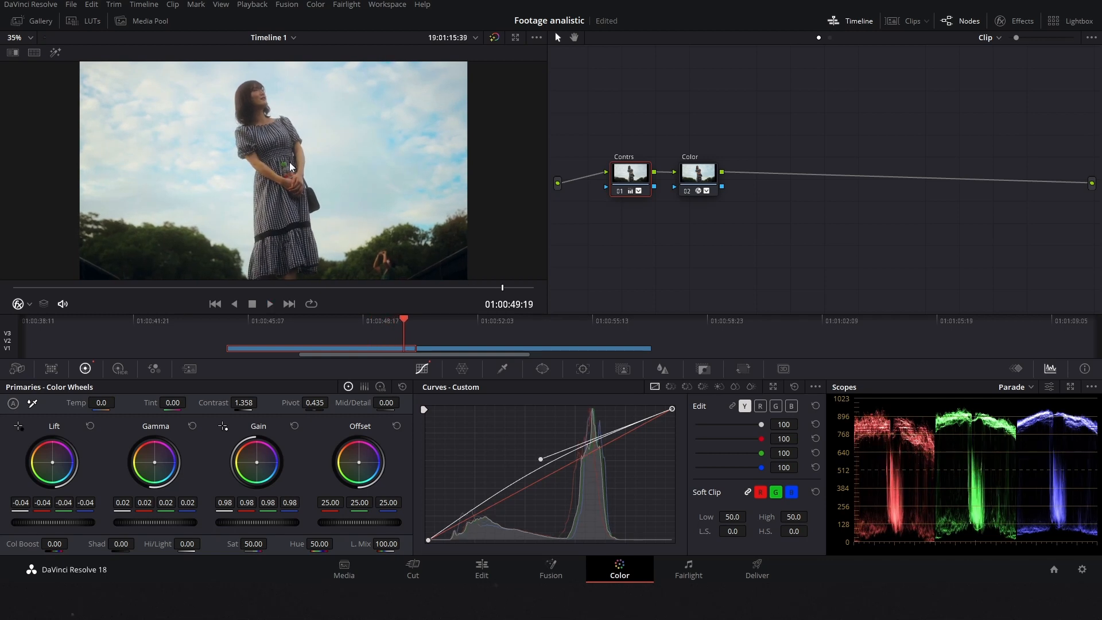
{"action": "key", "text": "ctrl+s"}
- Go to the next clip, of the woman under the trees, and add a second serial node spaced after its first node
{"action": "left_click_drag", "start_coordinate": [488, 323], "coordinate": [547, 333]}
{"action": "left_click_drag", "start_coordinate": [652, 131], "coordinate": [630, 170]}
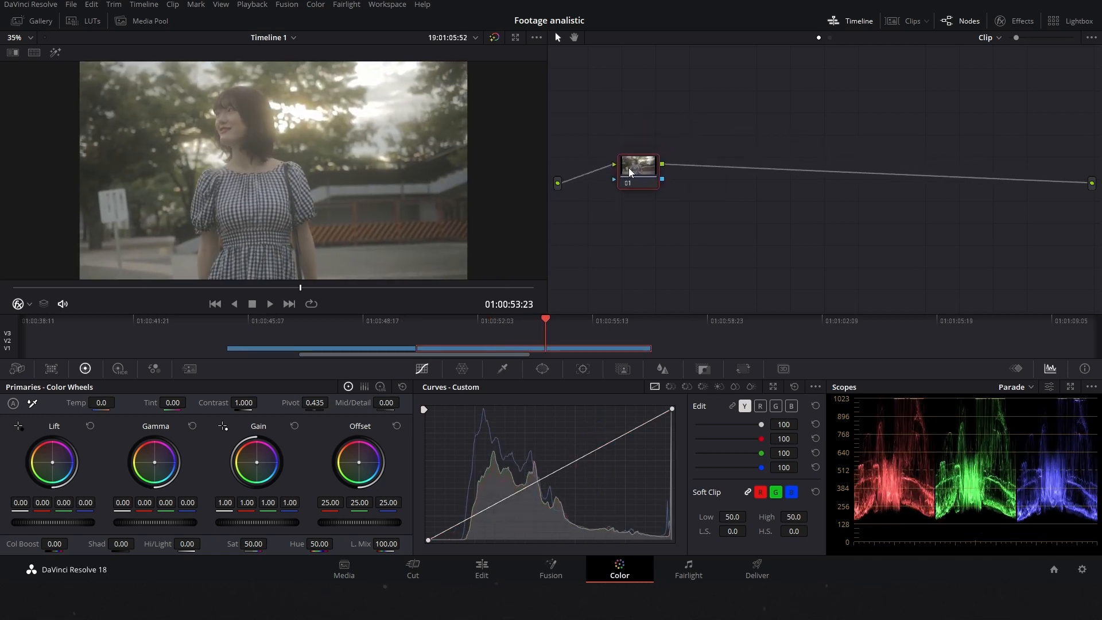
{"action": "key", "text": "alt+s"}
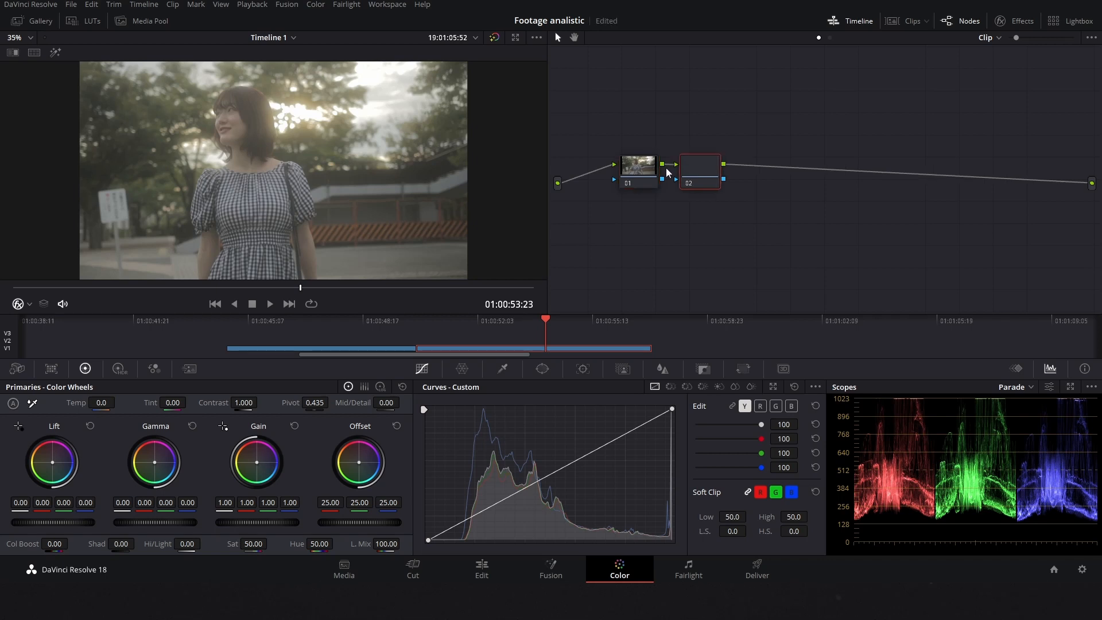
{"action": "left_click_drag", "start_coordinate": [714, 171], "coordinate": [720, 171]}
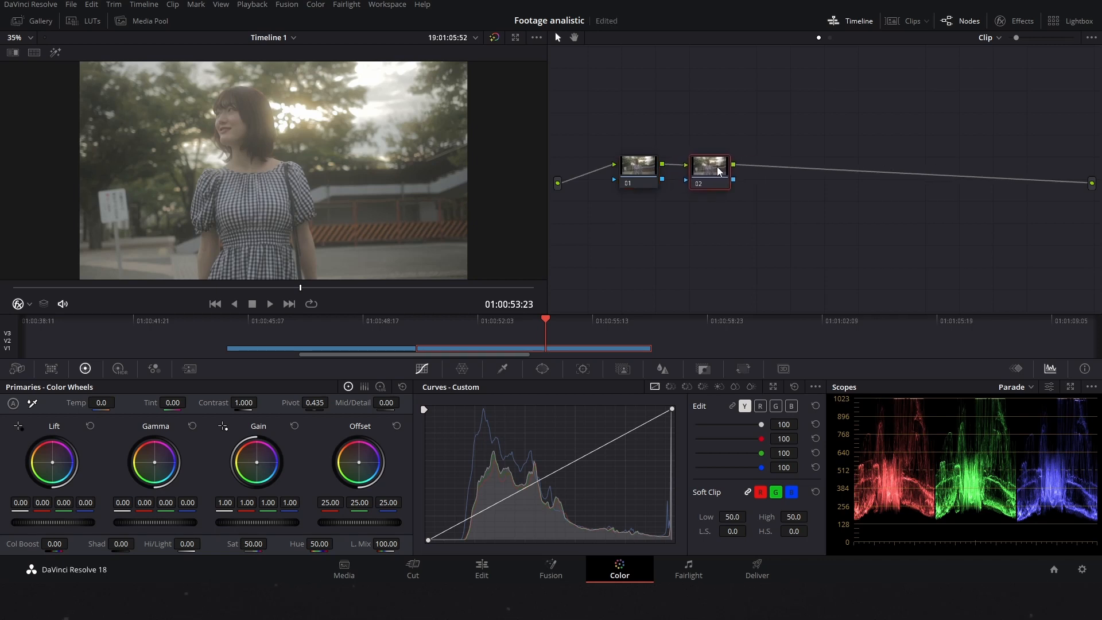
{"action": "left_click", "coordinate": [642, 183]}
- Apply the Color Space Transform effect to the second node
{"action": "left_click", "coordinate": [712, 177]}
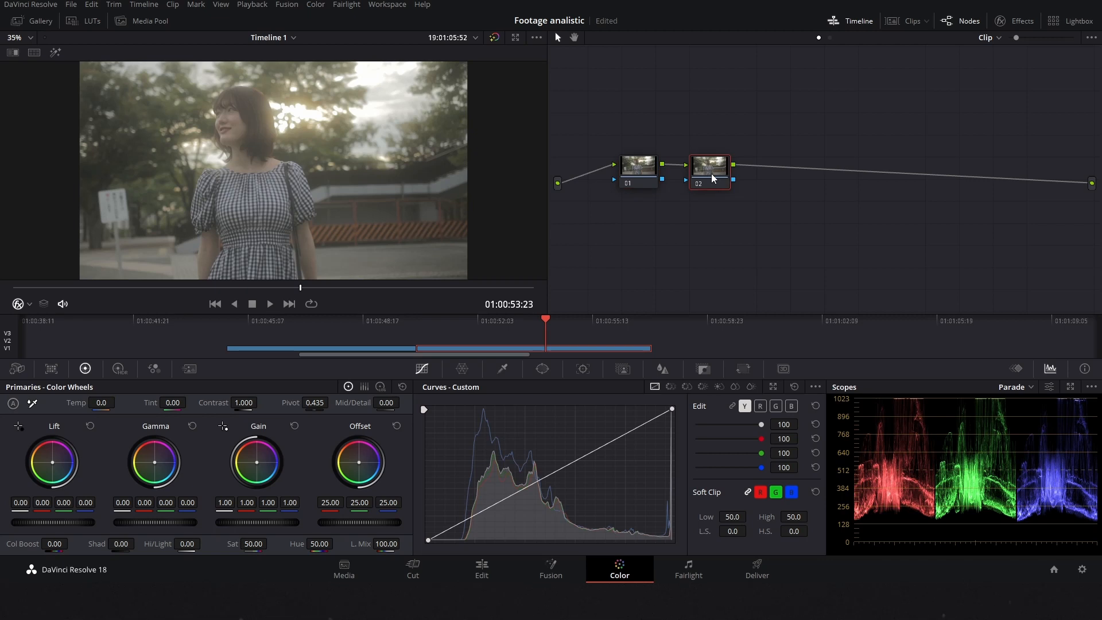
{"action": "left_click", "coordinate": [1008, 22]}
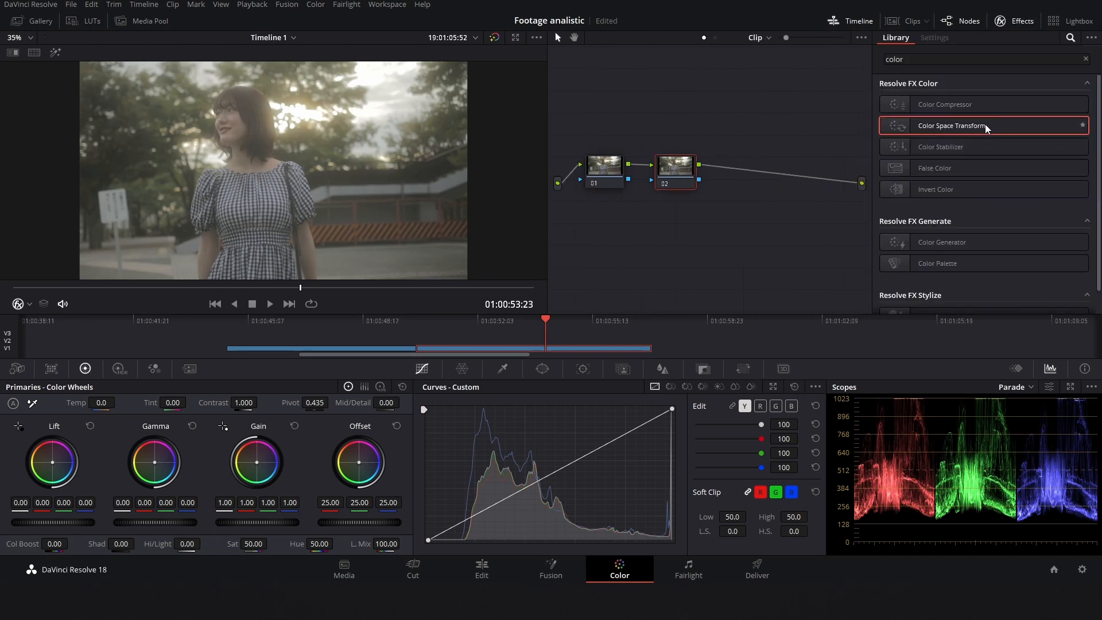
{"action": "left_click_drag", "start_coordinate": [981, 124], "coordinate": [684, 177]}
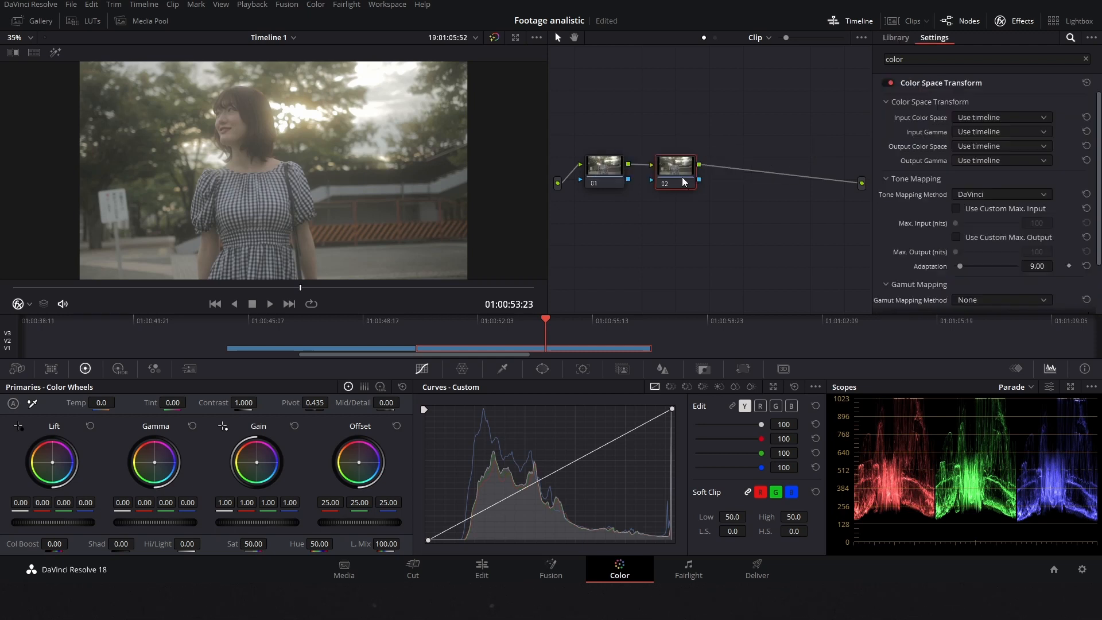
- Set the transform's input color space to DaVinci Wide Gamut and its input gamma to Canon Log
{"action": "left_click", "coordinate": [991, 119]}
{"action": "scroll", "coordinate": [994, 169], "scroll_direction": "down", "scroll_amount": 4}
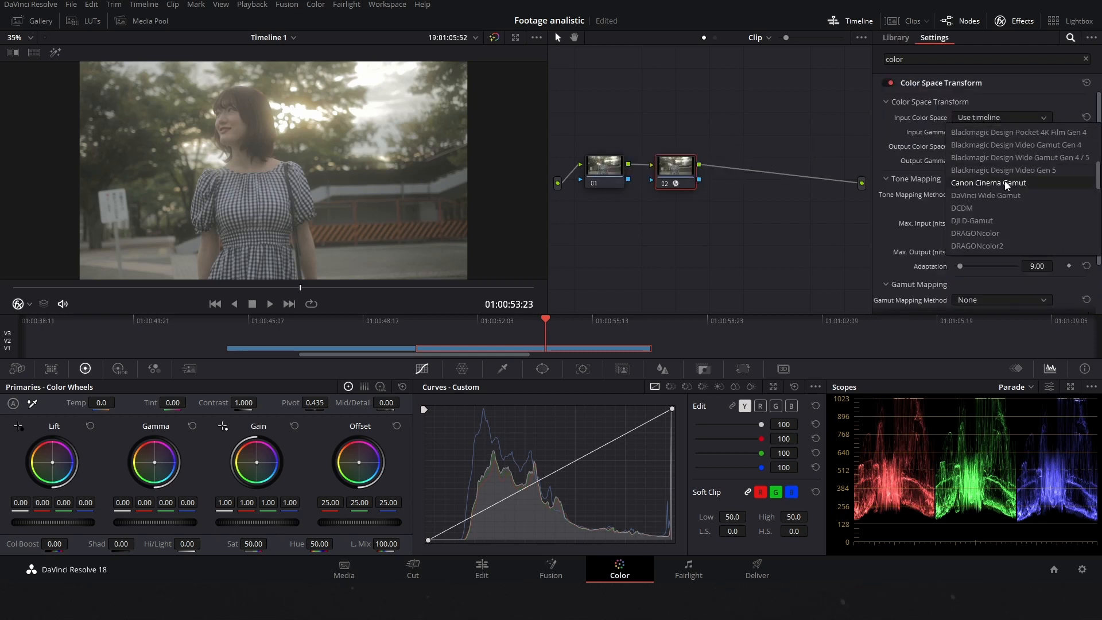
{"action": "left_click", "coordinate": [1001, 196]}
{"action": "left_click", "coordinate": [984, 131]}
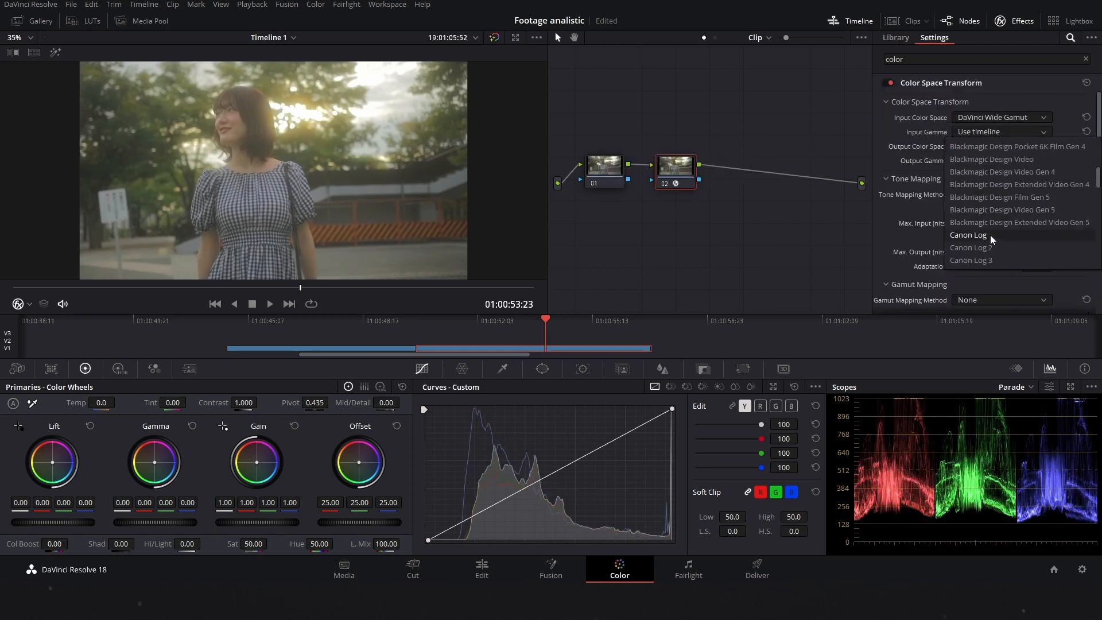
{"action": "left_click", "coordinate": [987, 238]}
- Set the transform's output color space to Rec.709 and its output gamma to Canon Log, and close the effect settings
{"action": "left_click", "coordinate": [984, 144]}
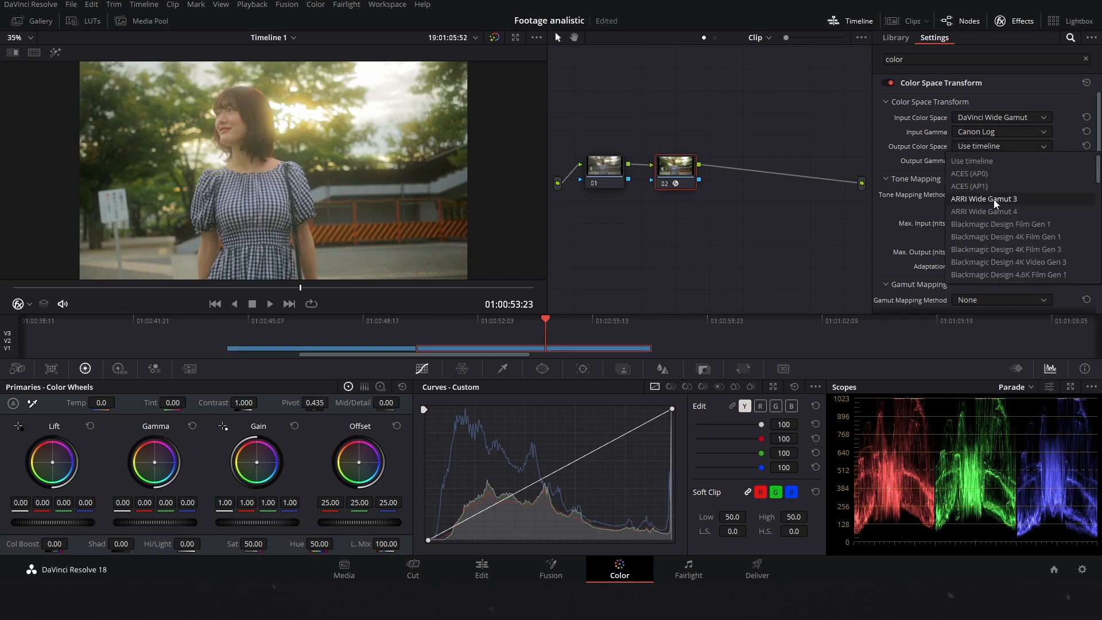
{"action": "scroll", "coordinate": [994, 212], "scroll_direction": "down", "scroll_amount": 5}
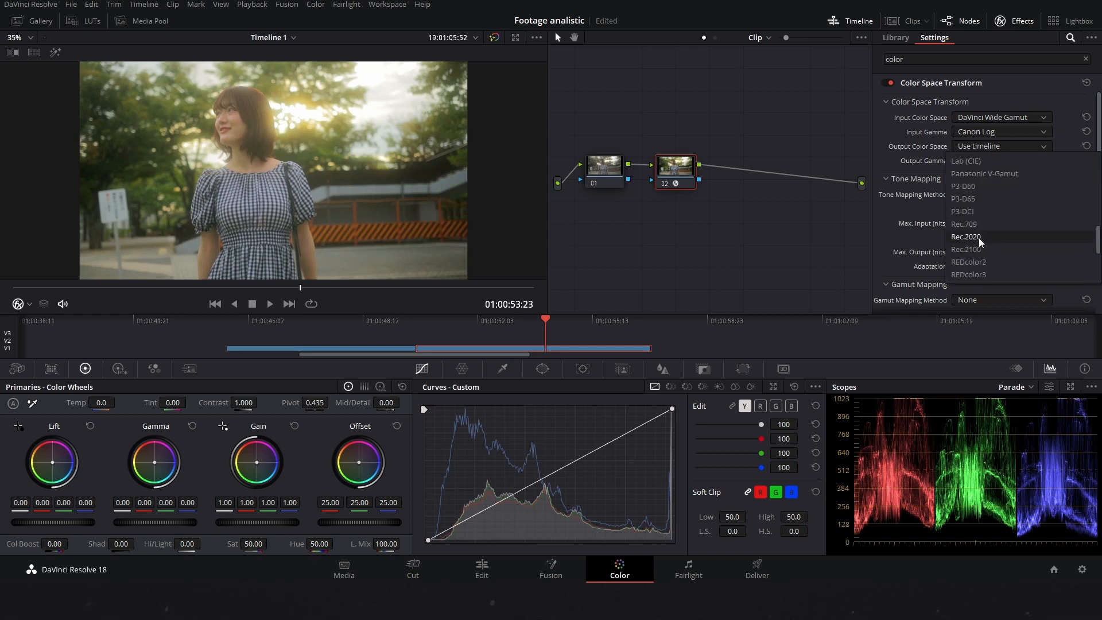
{"action": "left_click", "coordinate": [982, 224]}
{"action": "left_click", "coordinate": [985, 161]}
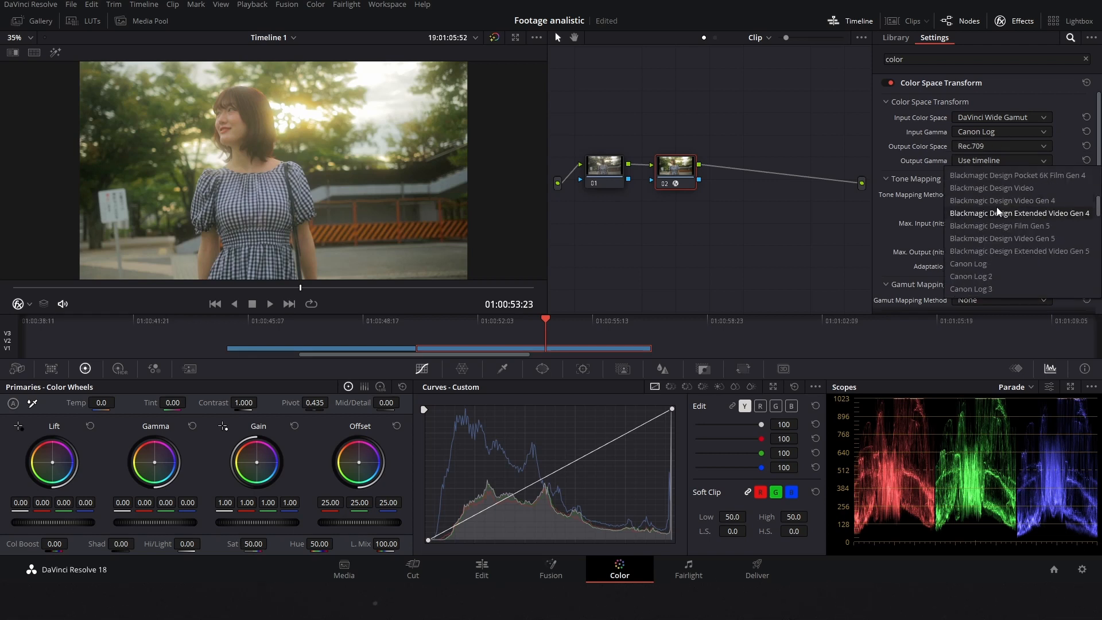
{"action": "left_click", "coordinate": [986, 224]}
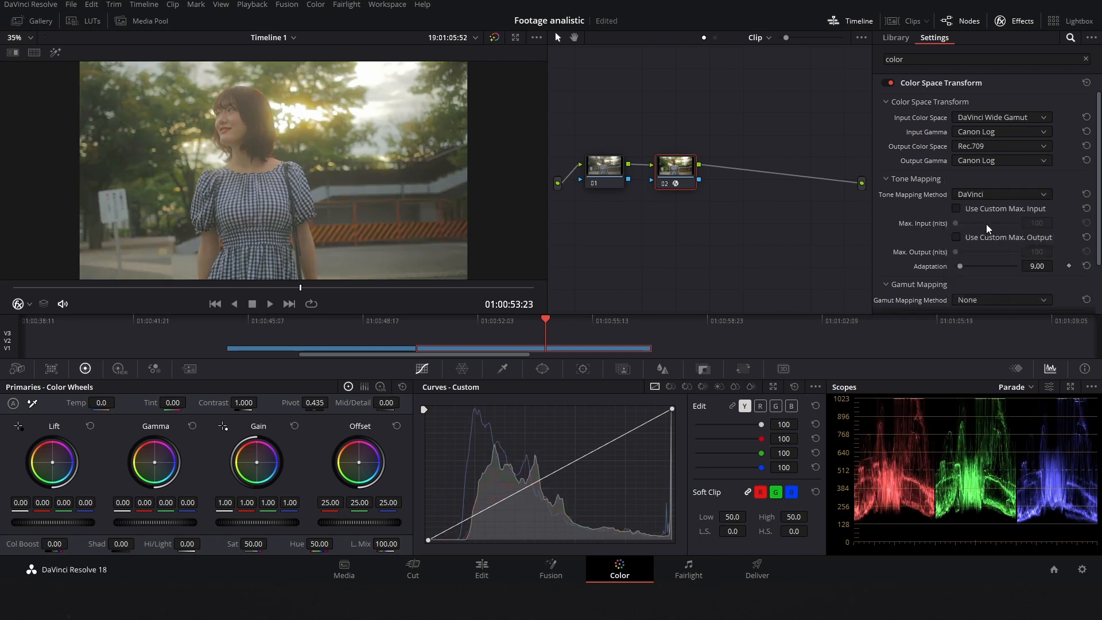
{"action": "left_click", "coordinate": [1024, 22]}
- Set the first node's contrast to 1.426 and its pivot to 0.439
{"action": "left_click", "coordinate": [639, 166]}
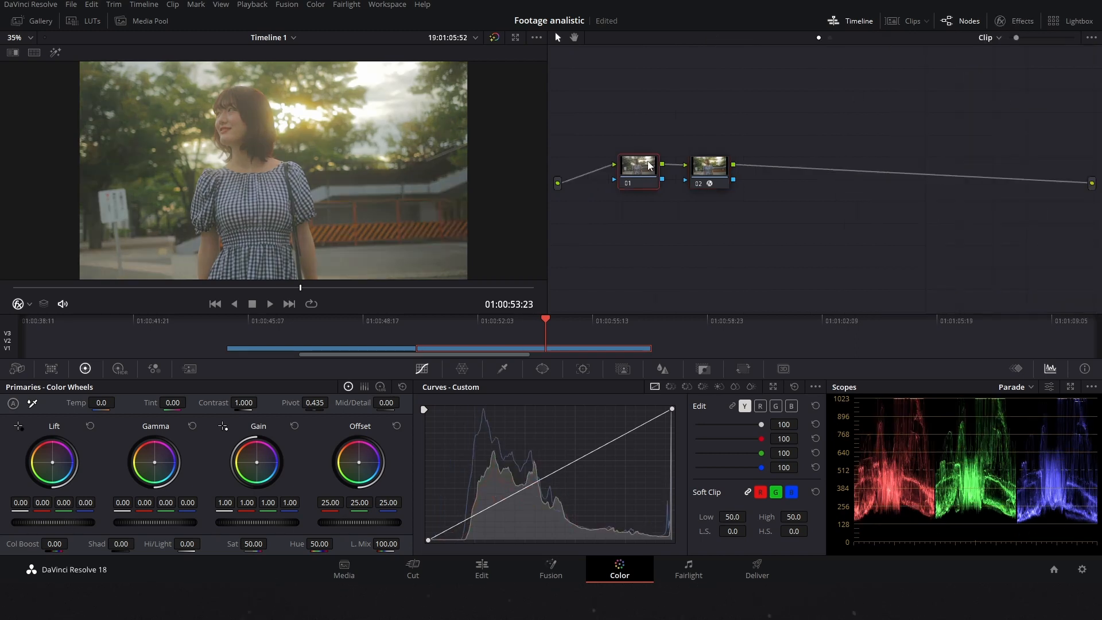
{"action": "left_click_drag", "start_coordinate": [243, 402], "coordinate": [254, 403]}
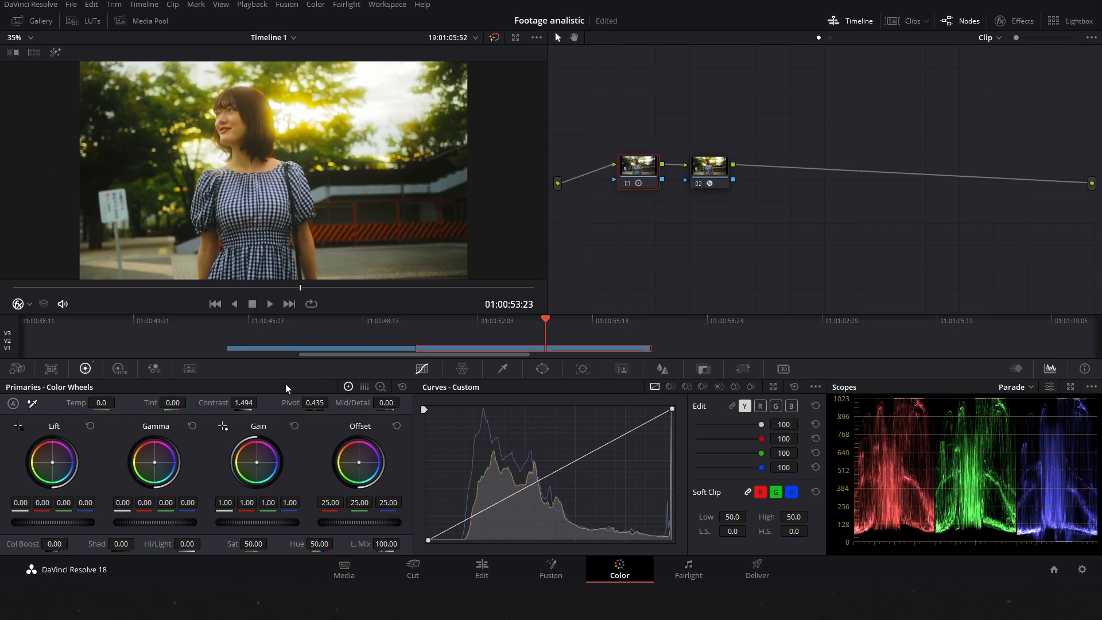
{"action": "left_click_drag", "start_coordinate": [262, 402], "coordinate": [332, 403]}
{"action": "left_click_drag", "start_coordinate": [332, 402], "coordinate": [342, 402]}
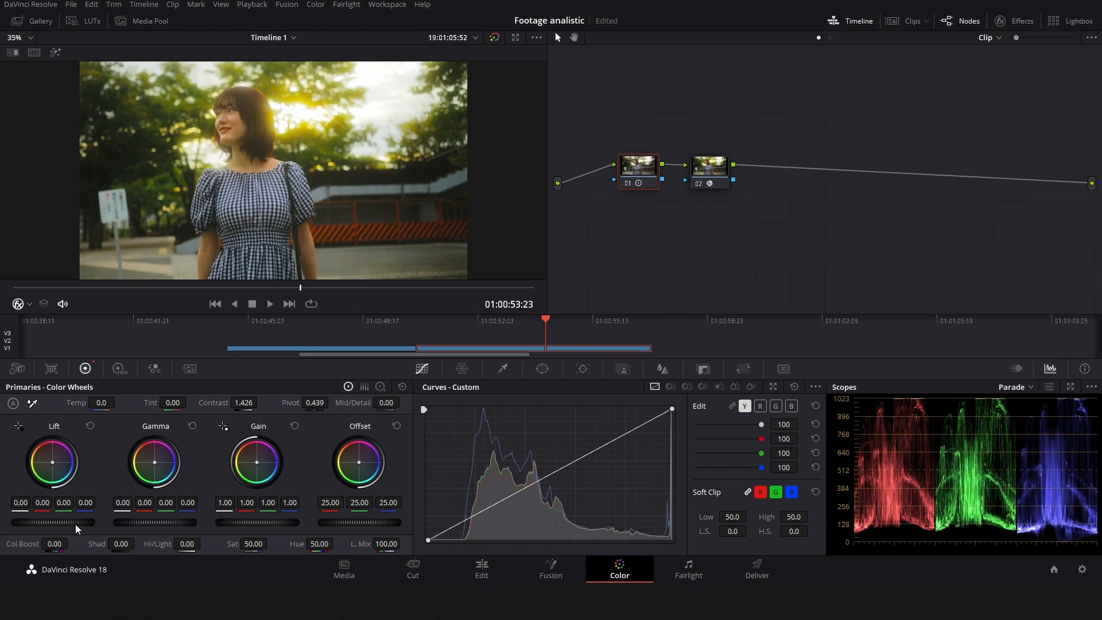
- Set the first node's master lift to -0.01, master gamma to 0.02 and master gain to 0.93
{"action": "left_click_drag", "start_coordinate": [52, 522], "coordinate": [50, 522]}
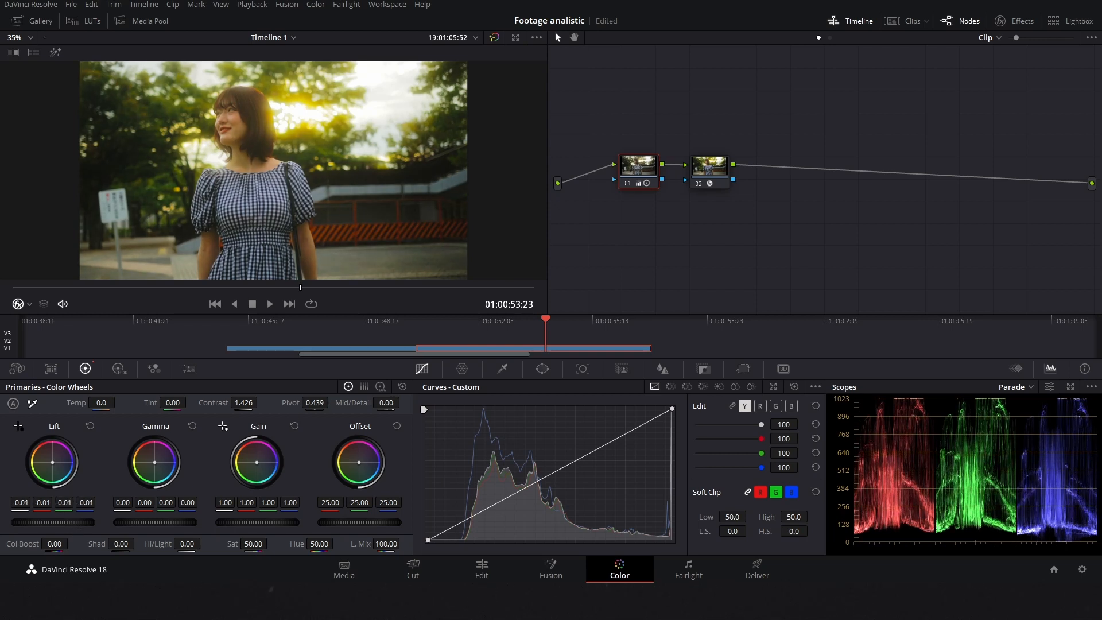
{"action": "left_click_drag", "start_coordinate": [154, 522], "coordinate": [148, 527]}
{"action": "left_click_drag", "start_coordinate": [278, 522], "coordinate": [269, 522]}
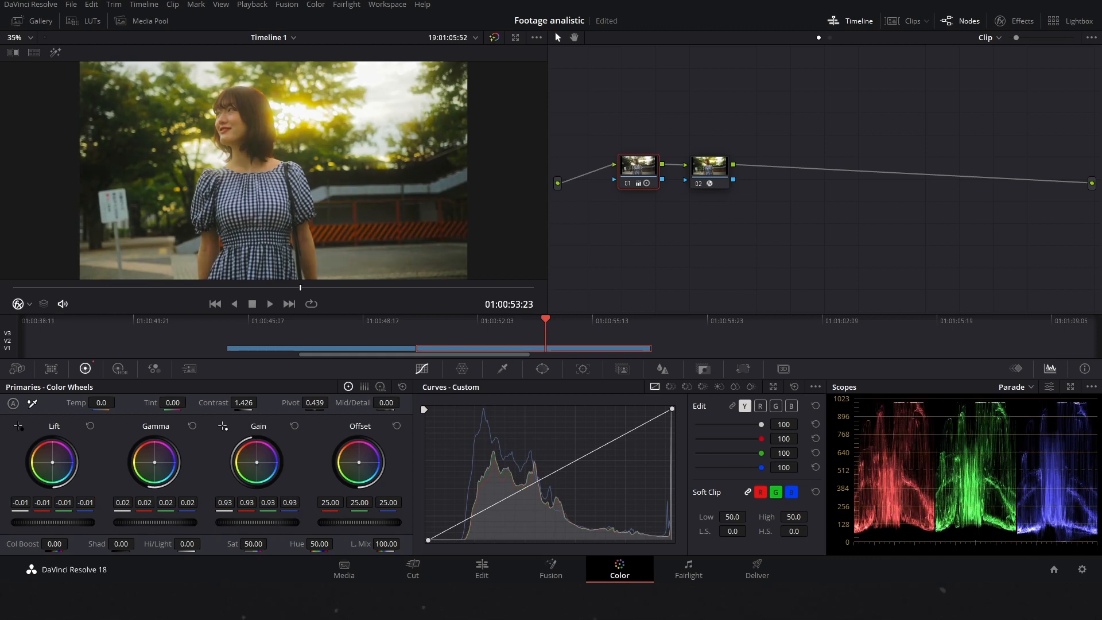
- Raise the first node's offset to 26.20 on all three channels
{"action": "left_click_drag", "start_coordinate": [368, 521], "coordinate": [383, 522]}
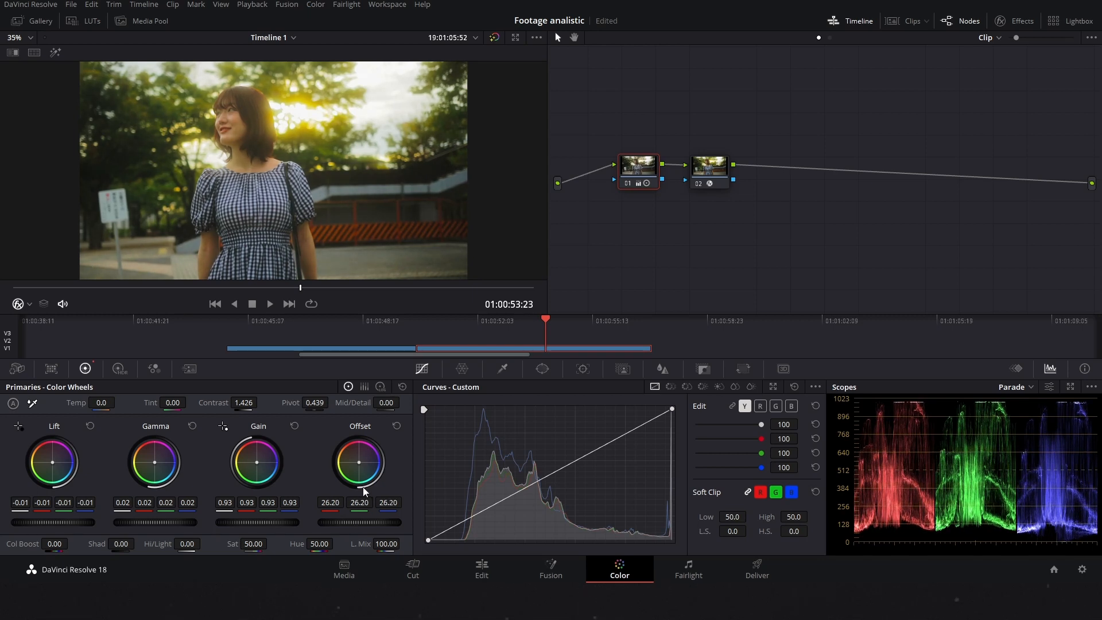
- Turn off editable splines and add slightly lowered midtone and shadow control points on the first node's luminance curve
{"action": "left_click", "coordinate": [546, 476]}
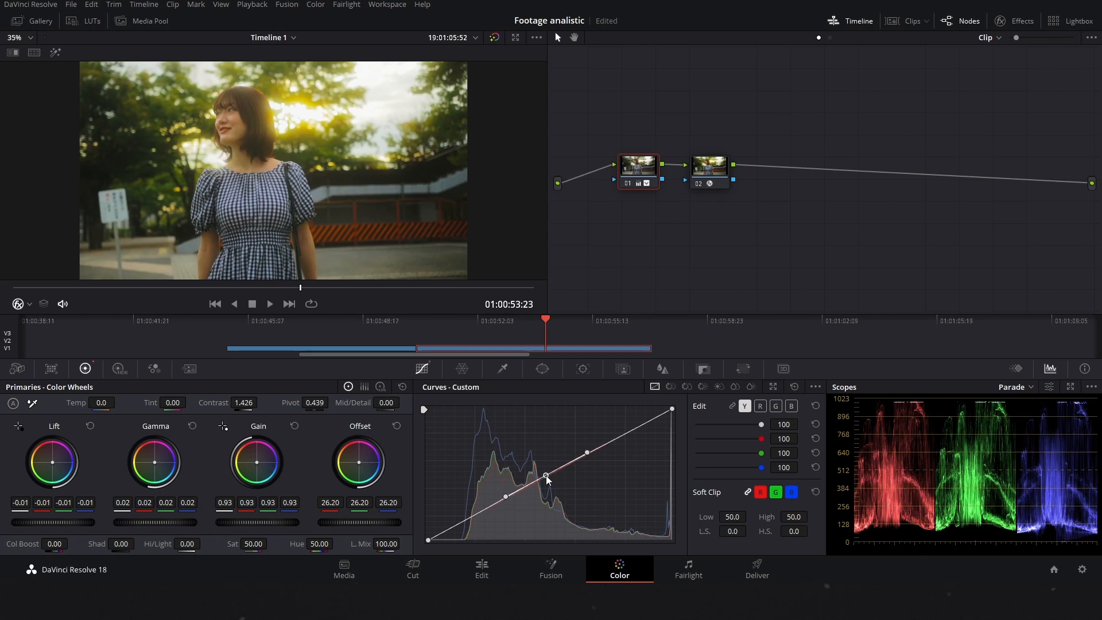
{"action": "left_click", "coordinate": [814, 388]}
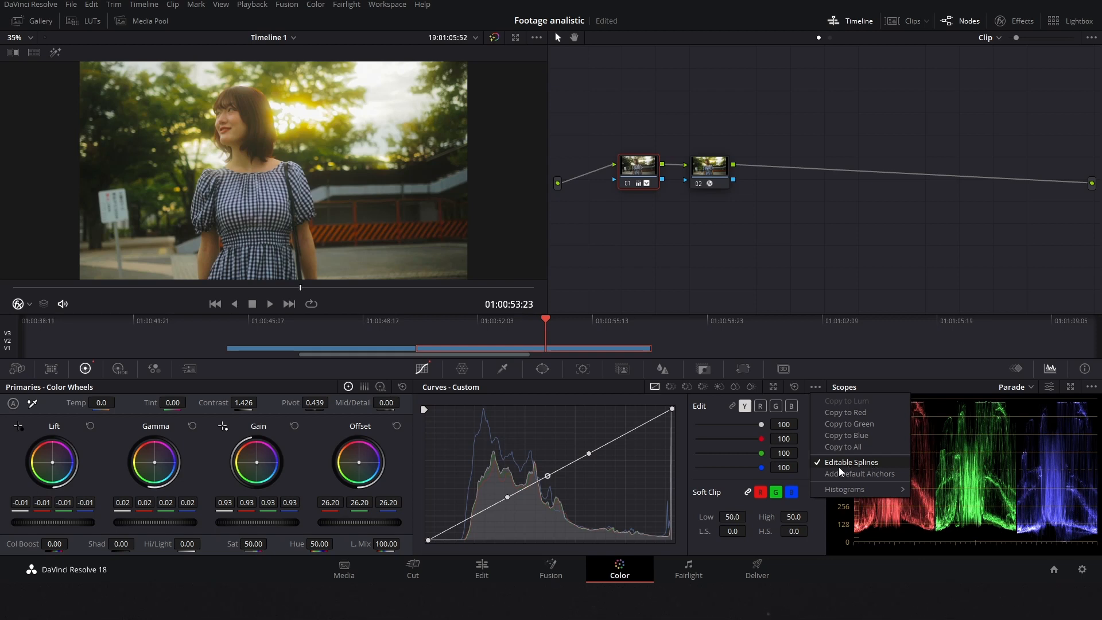
{"action": "left_click", "coordinate": [856, 463]}
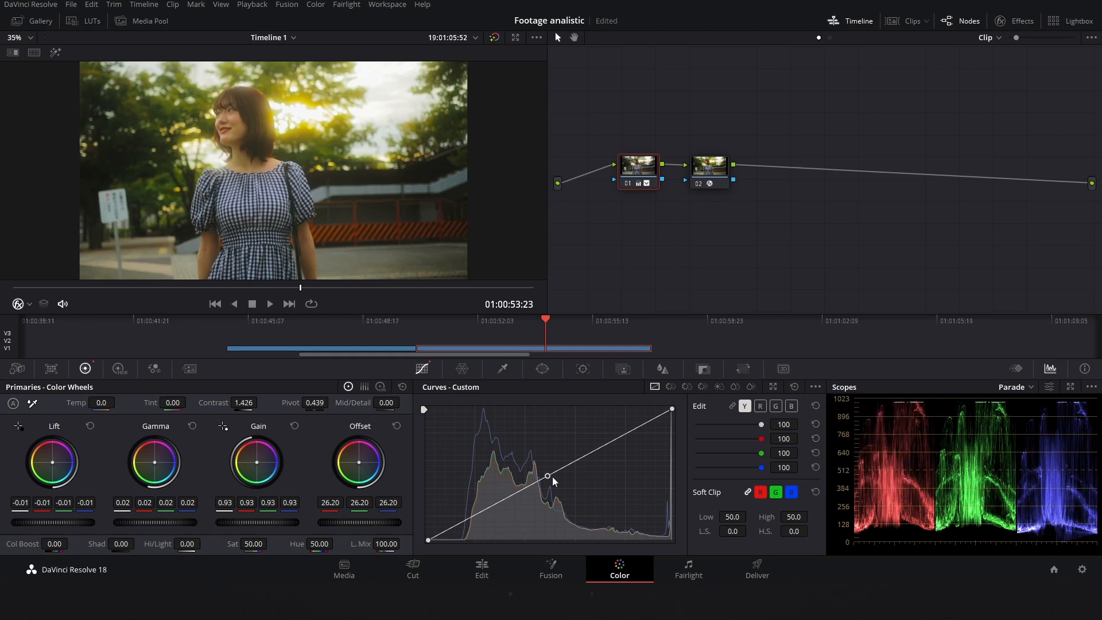
{"action": "left_click_drag", "start_coordinate": [548, 476], "coordinate": [545, 478]}
{"action": "left_click", "coordinate": [475, 514]}
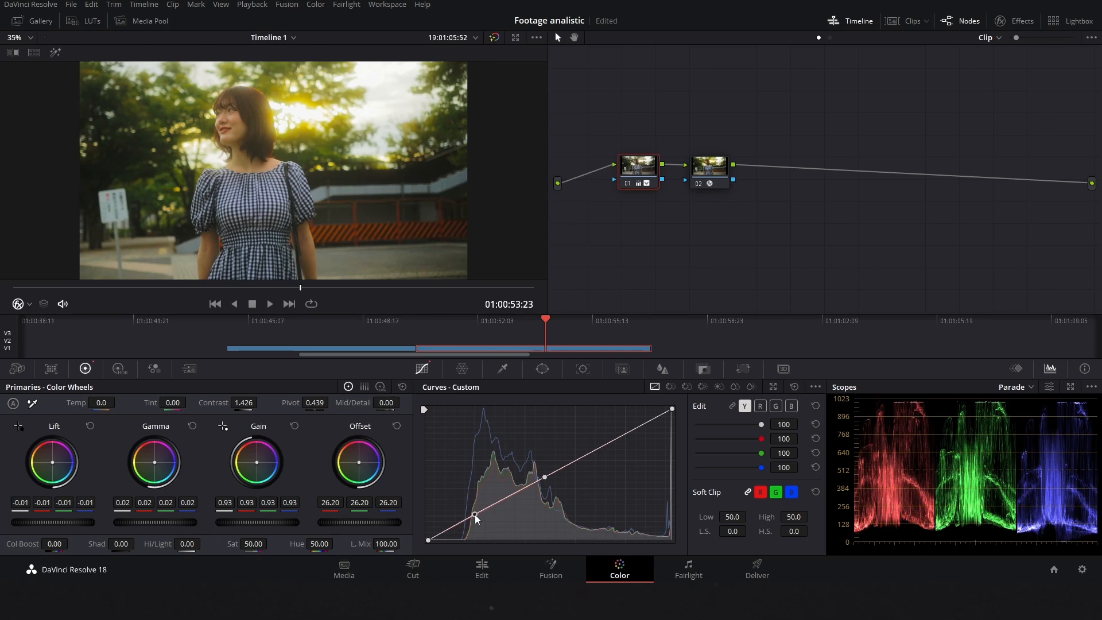
{"action": "left_click_drag", "start_coordinate": [475, 515], "coordinate": [477, 516]}
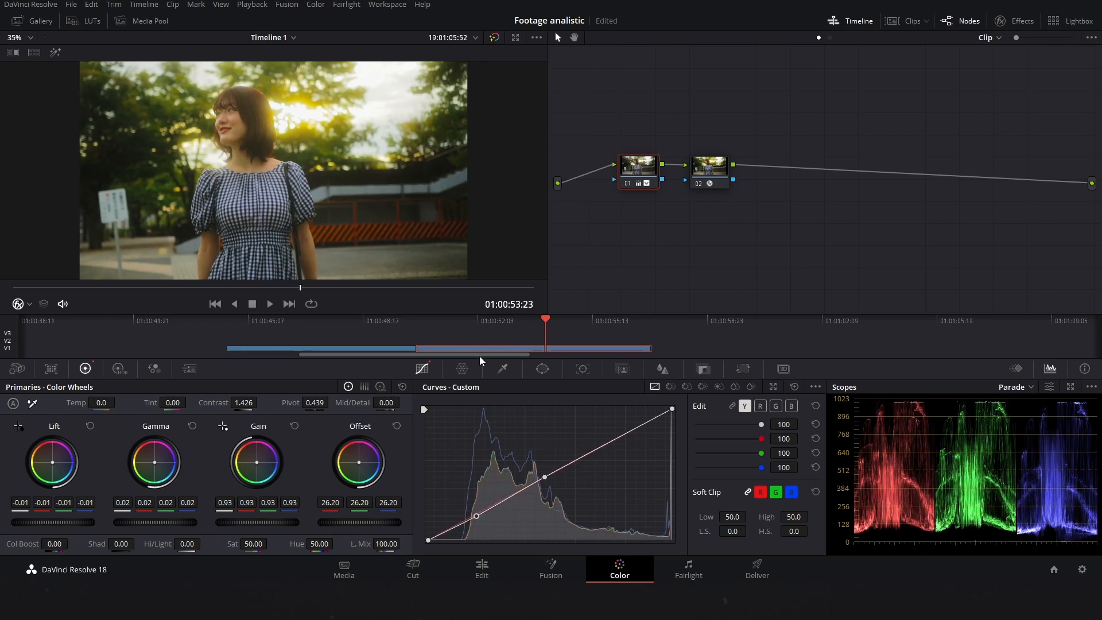
- Tint the second node's lift slightly toward blue, setting the blue lift to 0.02
{"action": "left_click_drag", "start_coordinate": [474, 329], "coordinate": [562, 346]}
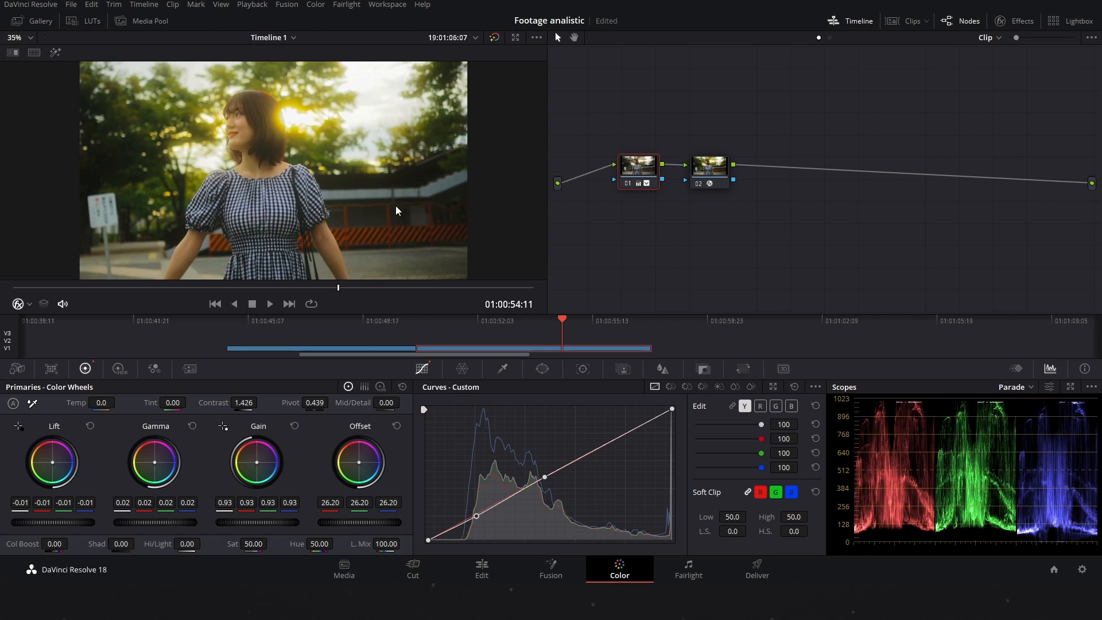
{"action": "left_click", "coordinate": [708, 173]}
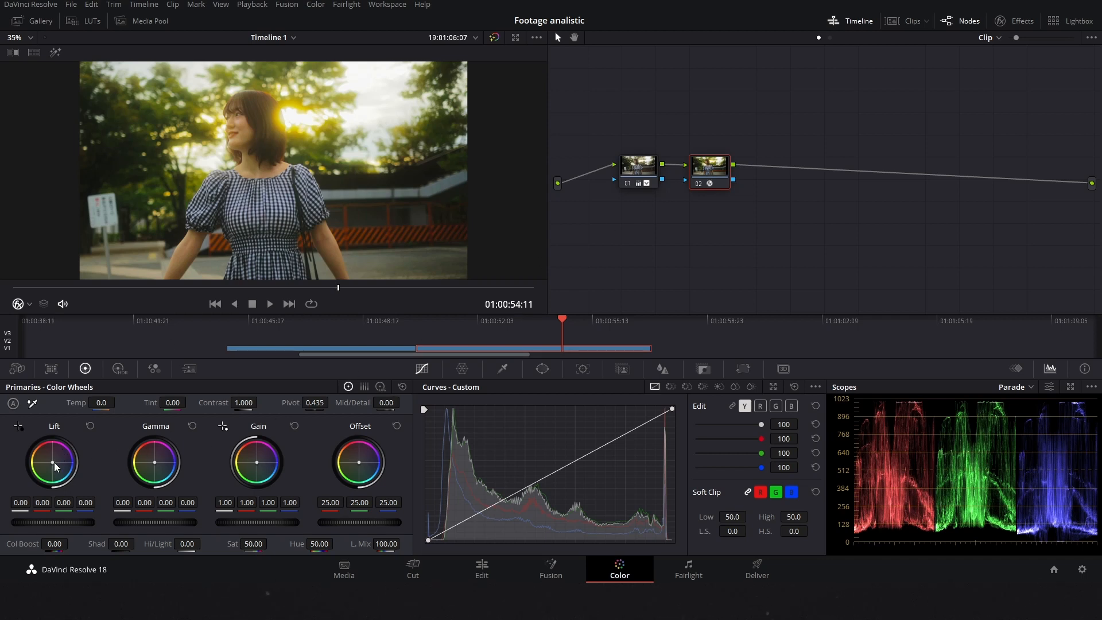
{"action": "left_click_drag", "start_coordinate": [52, 462], "coordinate": [53, 463]}
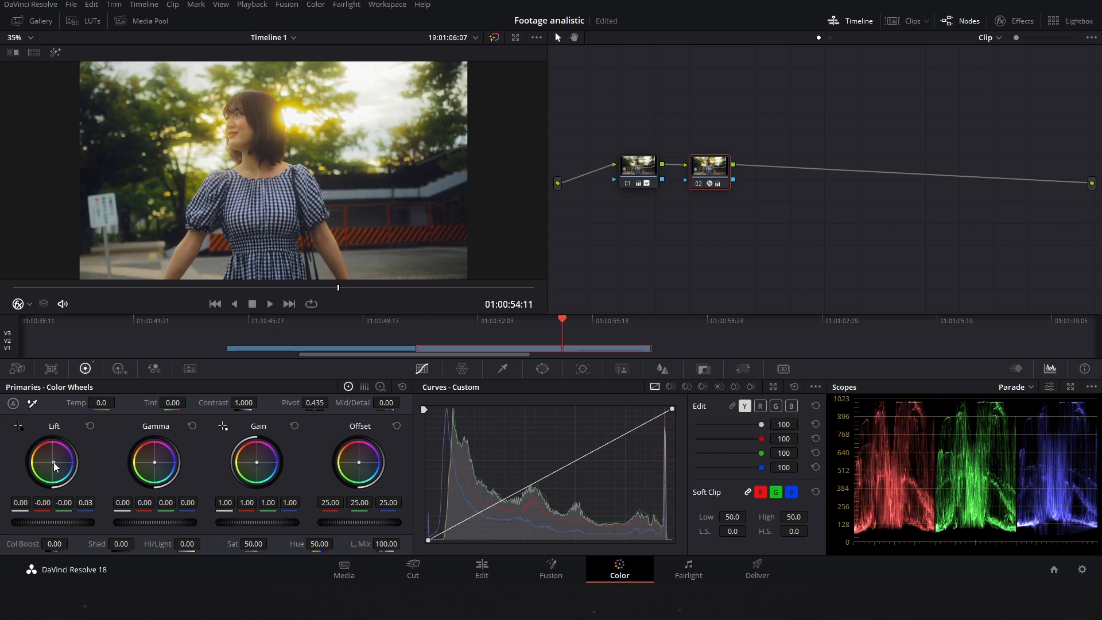
{"action": "key", "text": "ctrl+z"}
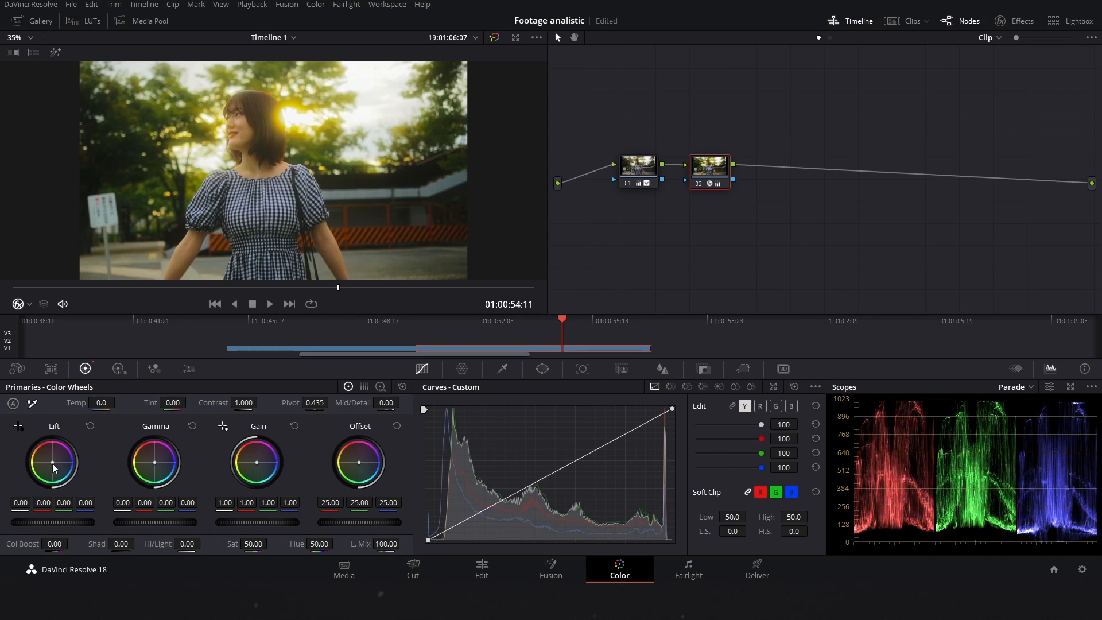
{"action": "left_click_drag", "start_coordinate": [53, 463], "coordinate": [54, 463]}
{"action": "key", "text": "ctrl+z"}
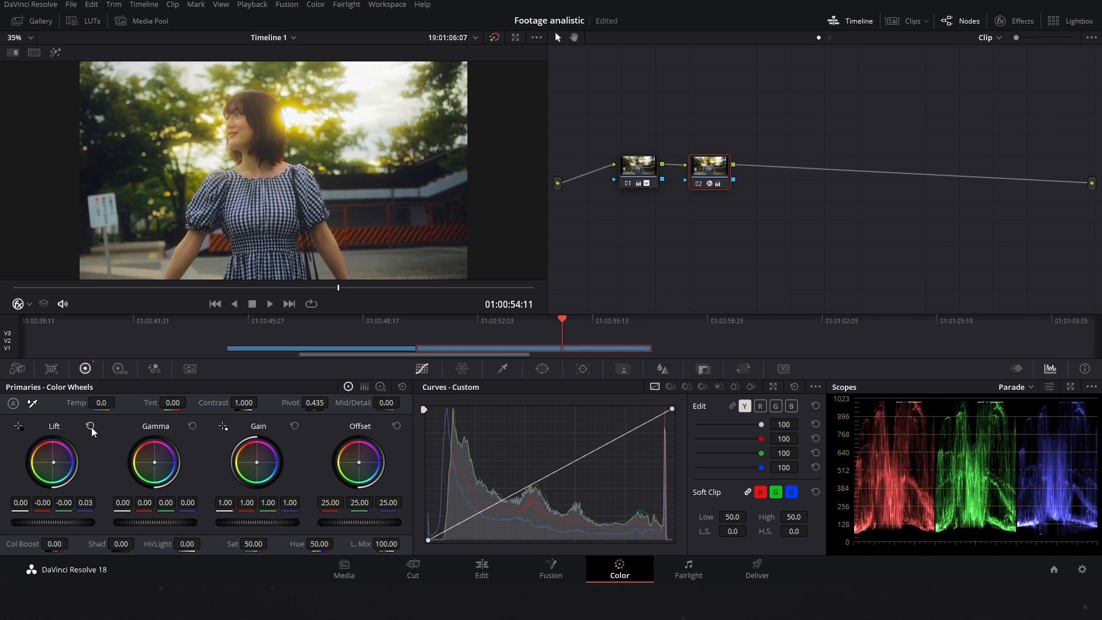
{"action": "key", "text": "ctrl+z"}
- Set the second node's red gamma to 0.01, and its gain to 0.98 red and 1.04 blue
{"action": "left_click_drag", "start_coordinate": [154, 462], "coordinate": [156, 462]}
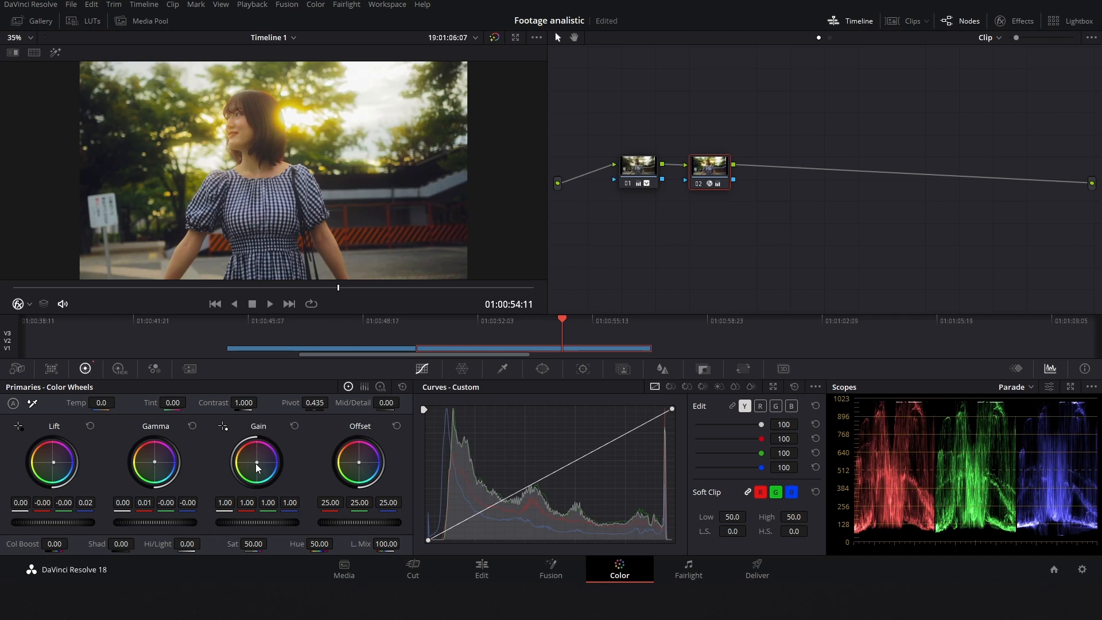
{"action": "left_click_drag", "start_coordinate": [258, 467], "coordinate": [259, 465]}
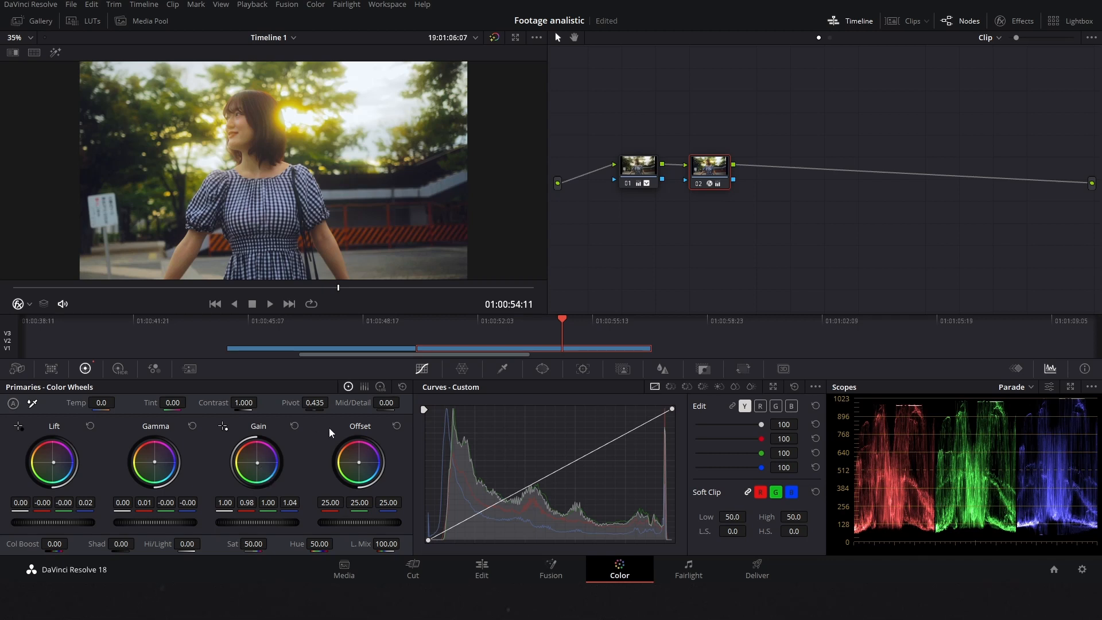
- Warm the second node's log midtones to 0.05 red, -0.01 green and -0.04 blue
{"action": "left_click", "coordinate": [380, 387]}
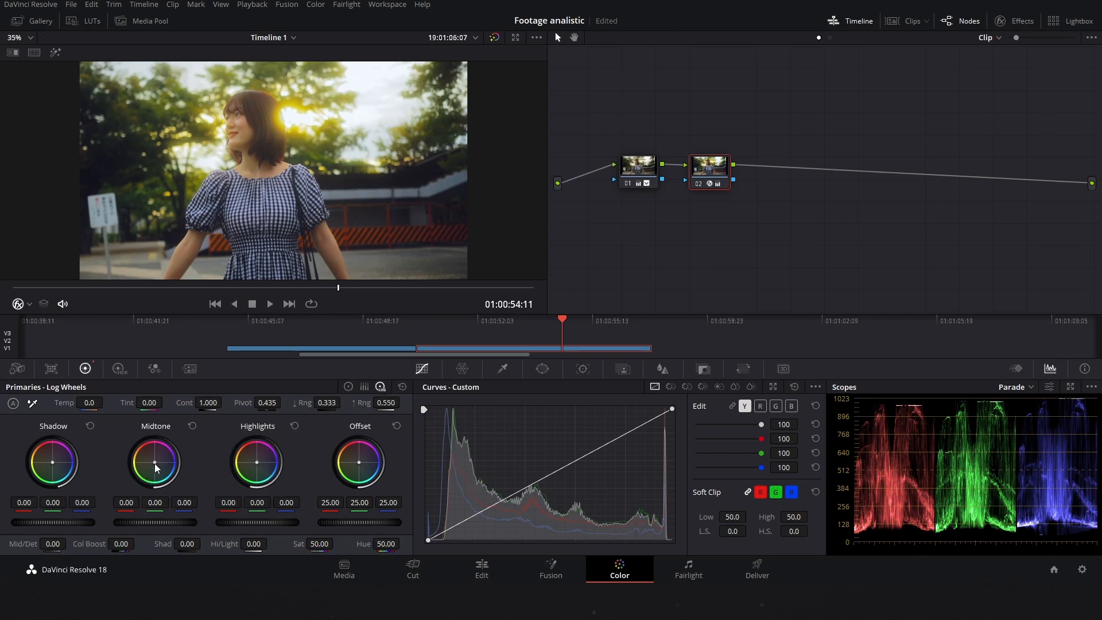
{"action": "left_click_drag", "start_coordinate": [154, 463], "coordinate": [153, 461]}
- Compare the two graded clips and set the red lift of the second clip's second node to -0.01
{"action": "left_click_drag", "start_coordinate": [297, 328], "coordinate": [352, 329]}
{"action": "left_click_drag", "start_coordinate": [279, 325], "coordinate": [318, 325]}
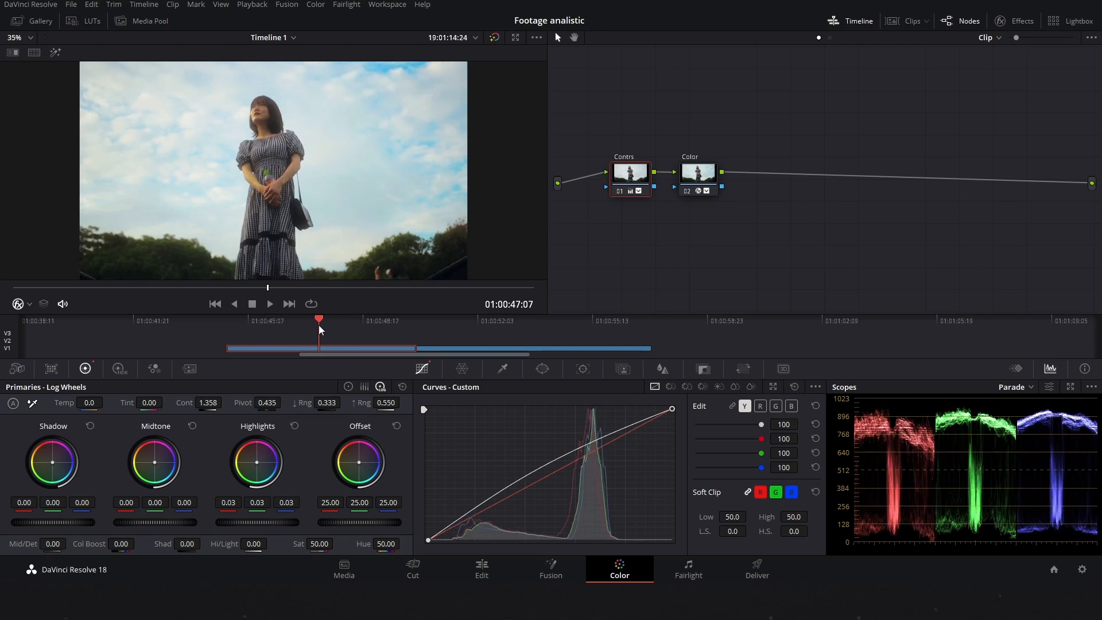
{"action": "mouse_move", "coordinate": [319, 325]}
{"action": "left_mouse_down"}
{"action": "mouse_move", "coordinate": [356, 325]}
{"action": "mouse_move", "coordinate": [300, 332]}
{"action": "left_mouse_up"}
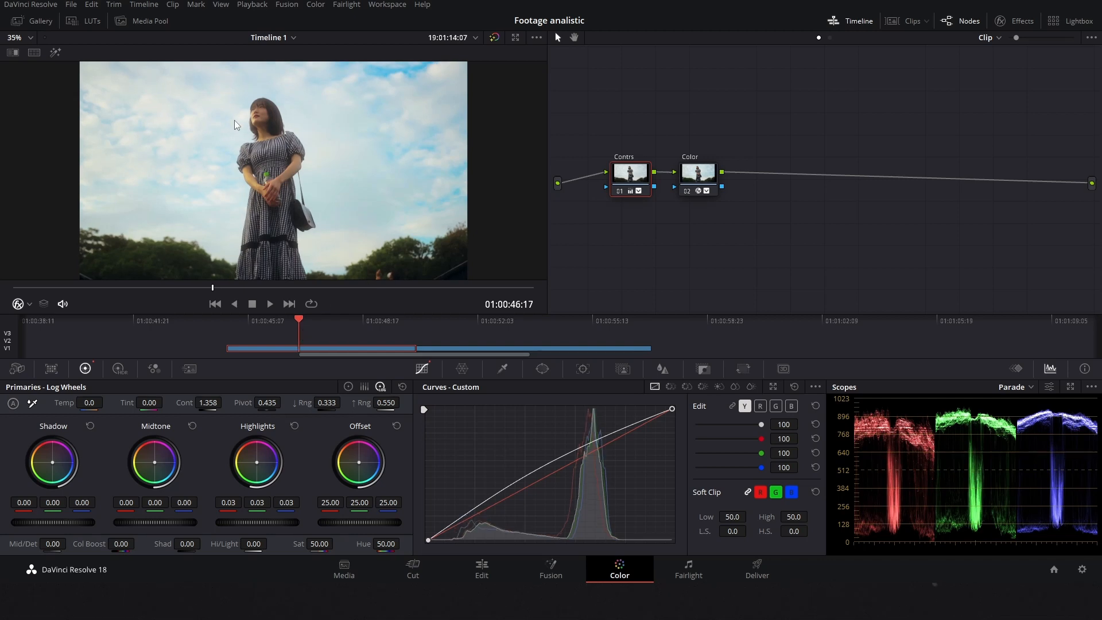
{"action": "mouse_move", "coordinate": [500, 325]}
{"action": "left_mouse_down"}
{"action": "mouse_move", "coordinate": [519, 325]}
{"action": "mouse_move", "coordinate": [480, 322]}
{"action": "mouse_move", "coordinate": [507, 325]}
{"action": "left_mouse_up"}
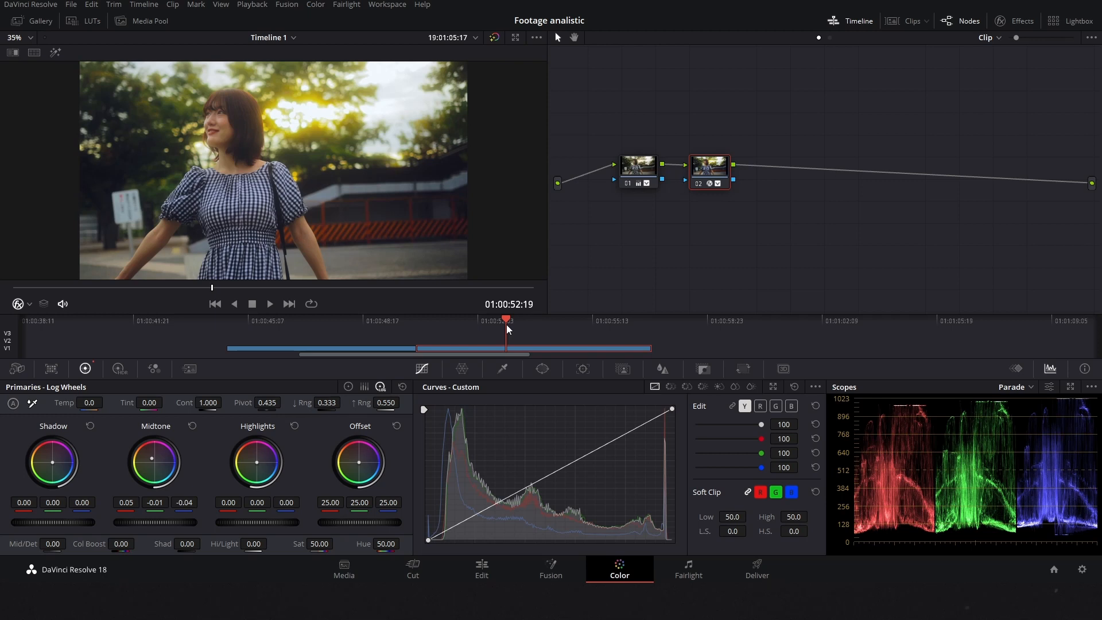
{"action": "mouse_move", "coordinate": [506, 325]}
{"action": "left_mouse_down"}
{"action": "mouse_move", "coordinate": [603, 327]}
{"action": "mouse_move", "coordinate": [521, 329]}
{"action": "left_mouse_up"}
{"action": "left_click", "coordinate": [348, 386]}
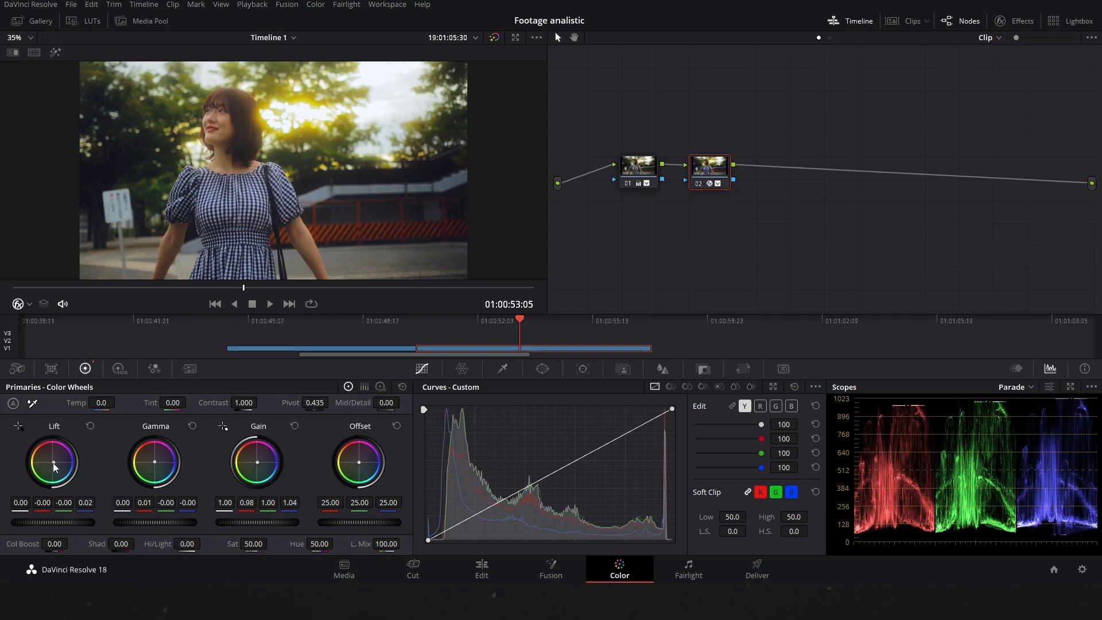
{"action": "left_click_drag", "start_coordinate": [53, 462], "coordinate": [54, 462]}
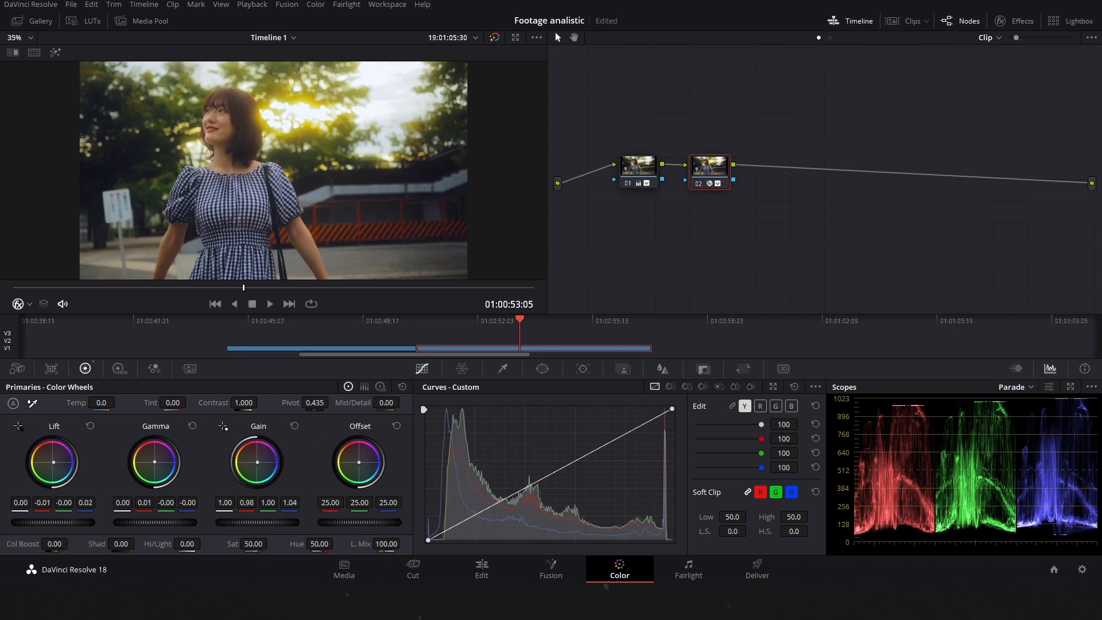
{"action": "left_click_drag", "start_coordinate": [526, 325], "coordinate": [584, 326]}
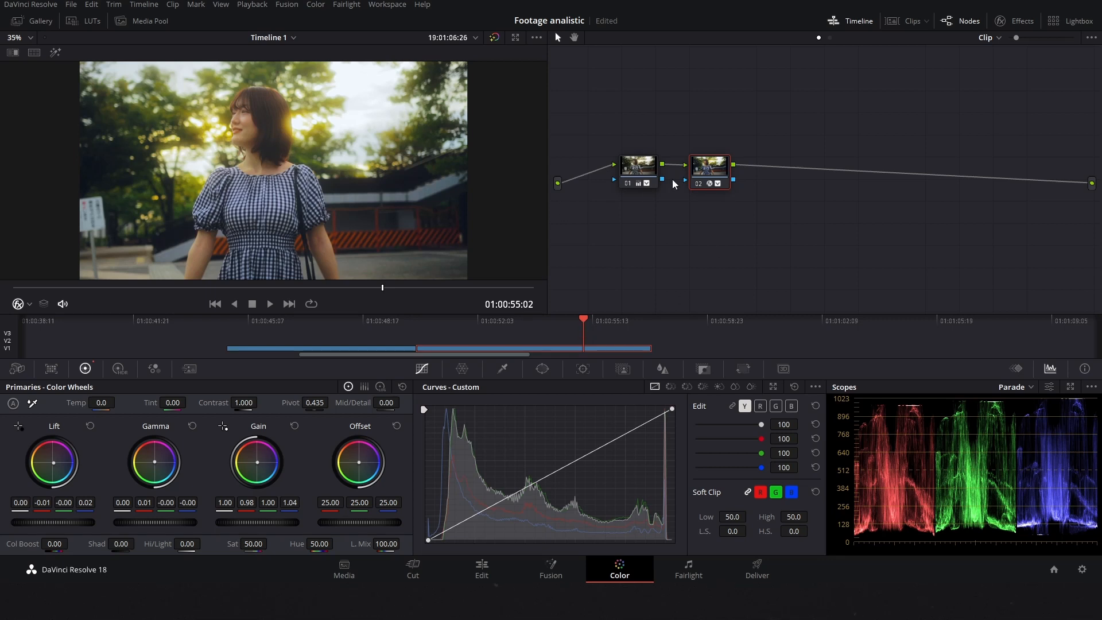
{"action": "mouse_move", "coordinate": [697, 170]}
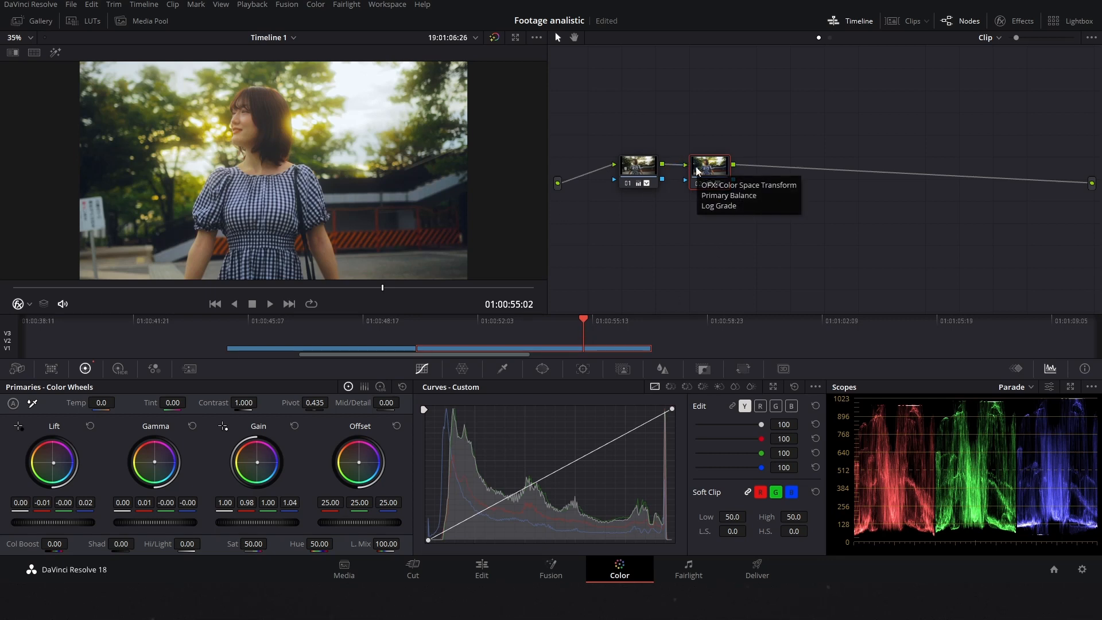